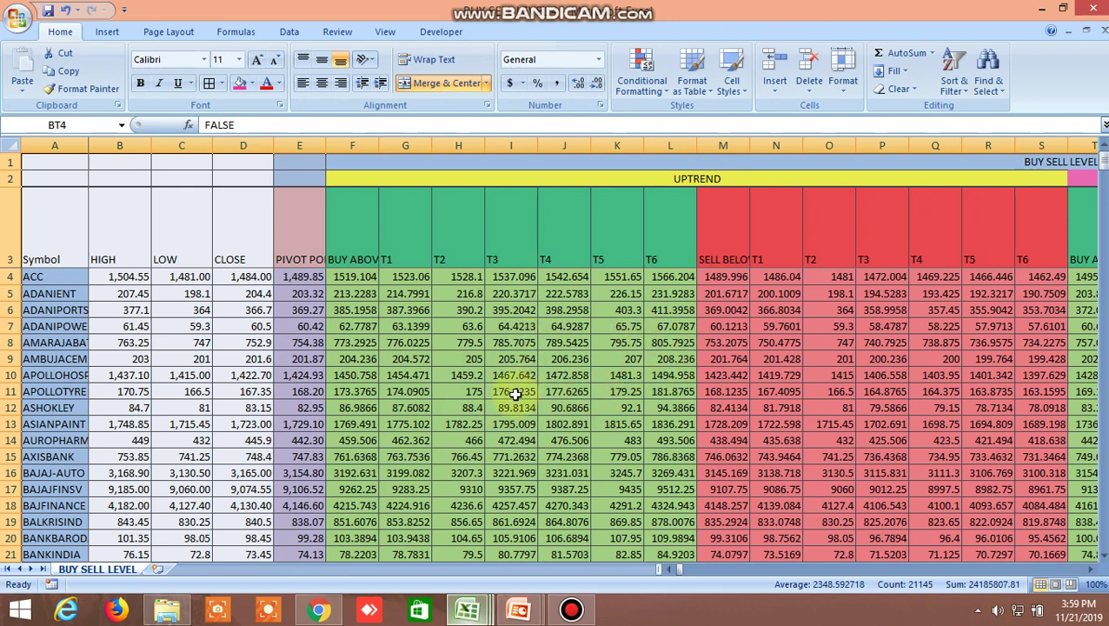
- View the BUY SELL LEVEL CUM SCREENER workbook, then return to the BUY SELL LEVEL 4 workbook
mouse_move(476, 616)
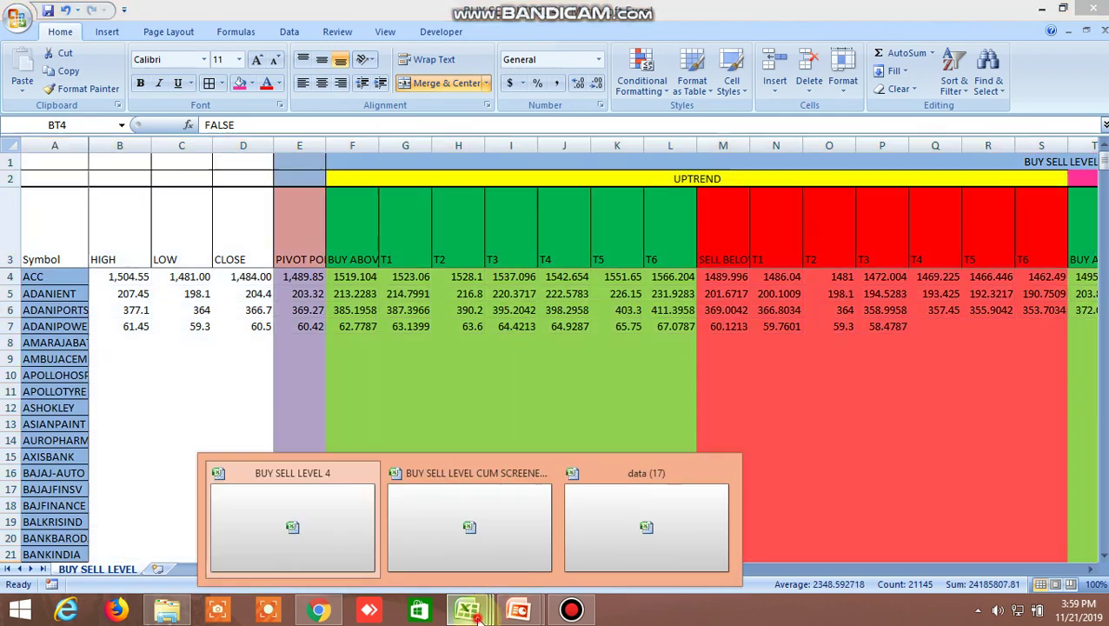
click(456, 516)
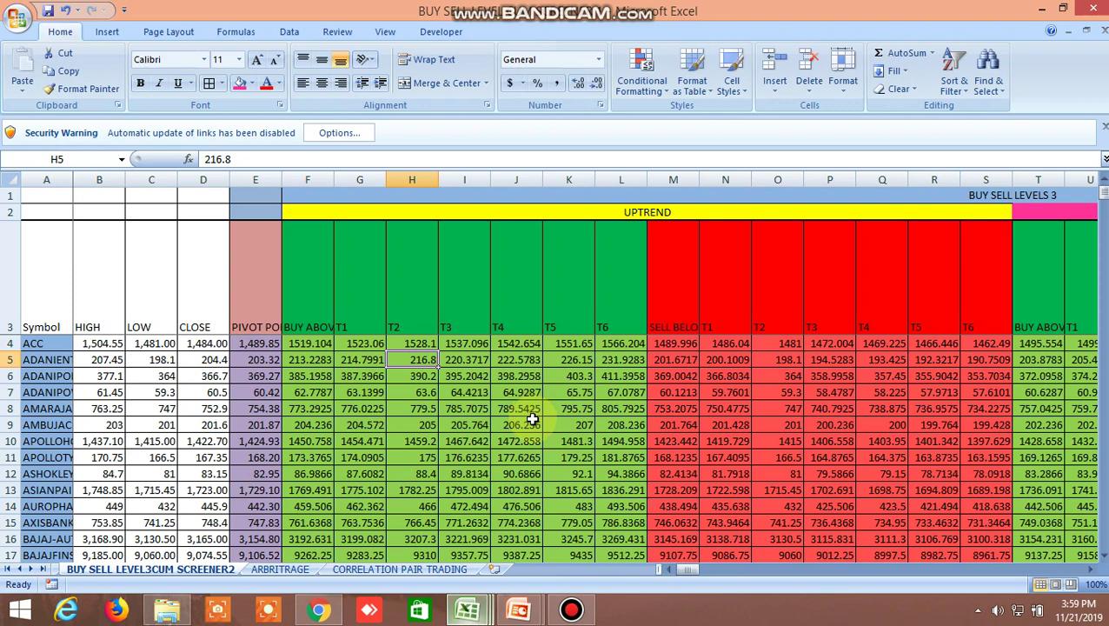
click(467, 610)
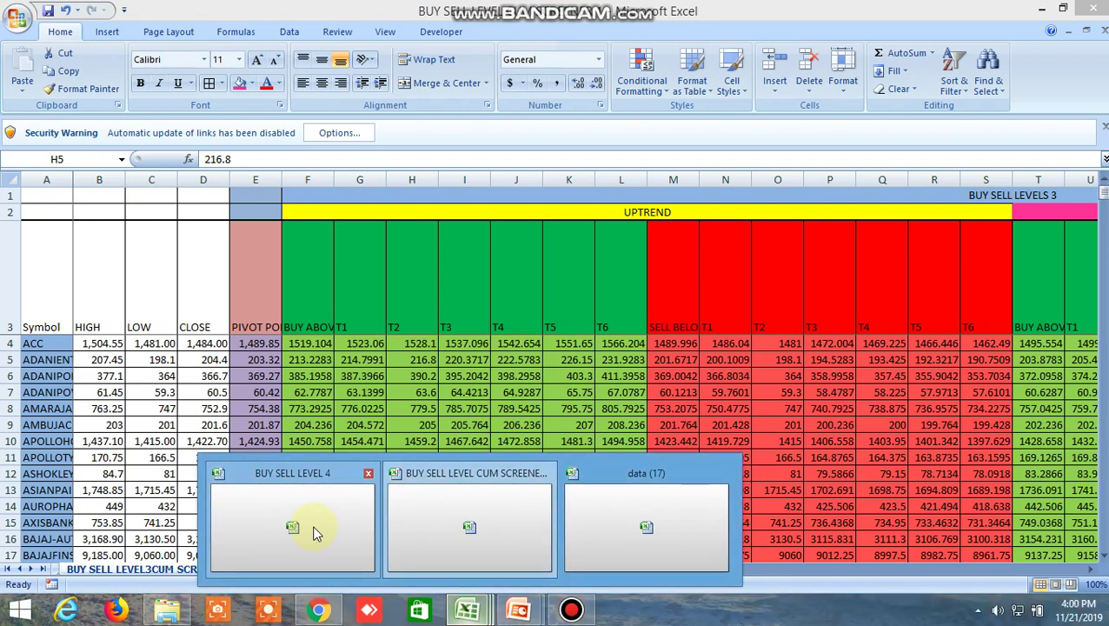
click(315, 533)
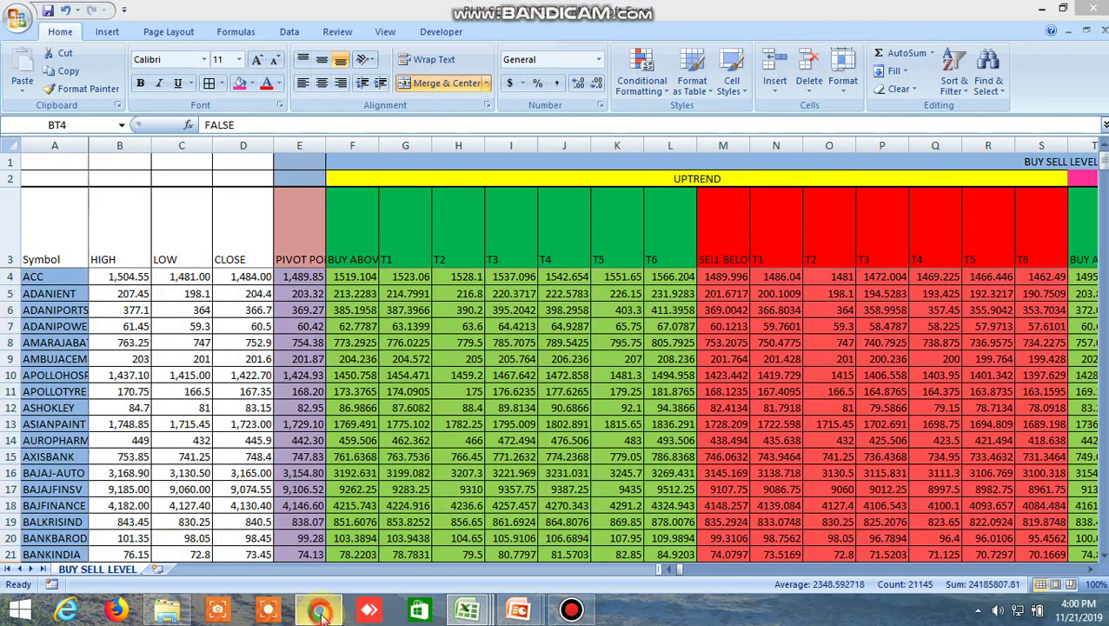
- Check the shared BUY SELL LEVEL 4.xlsx message in the Safe trade WhatsApp group, then return to that workbook in Excel
click(549, 439)
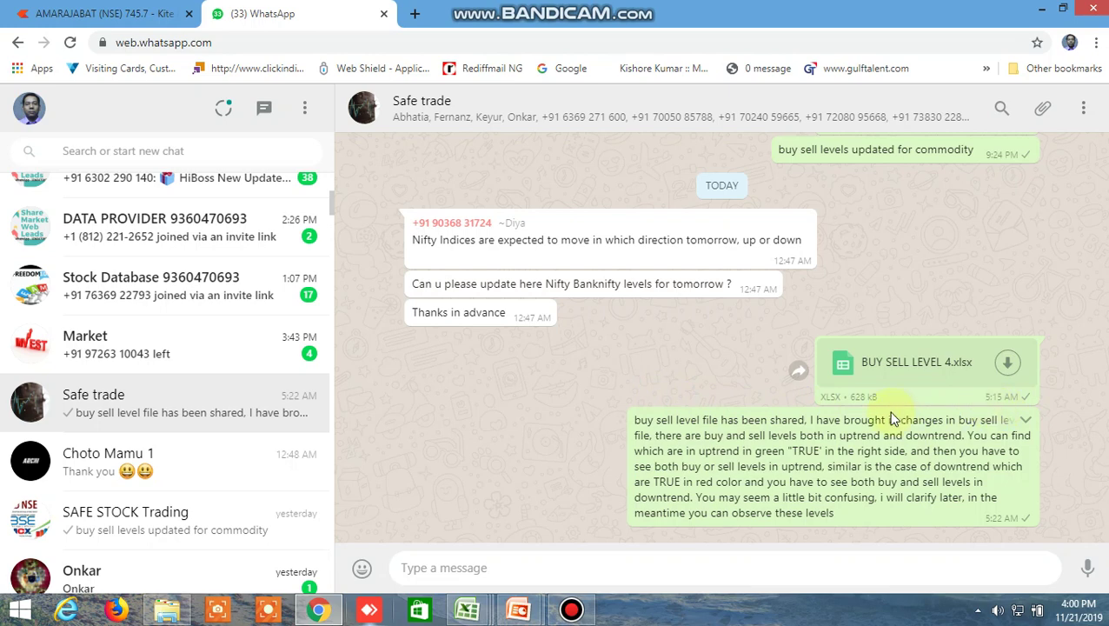
mouse_move(474, 615)
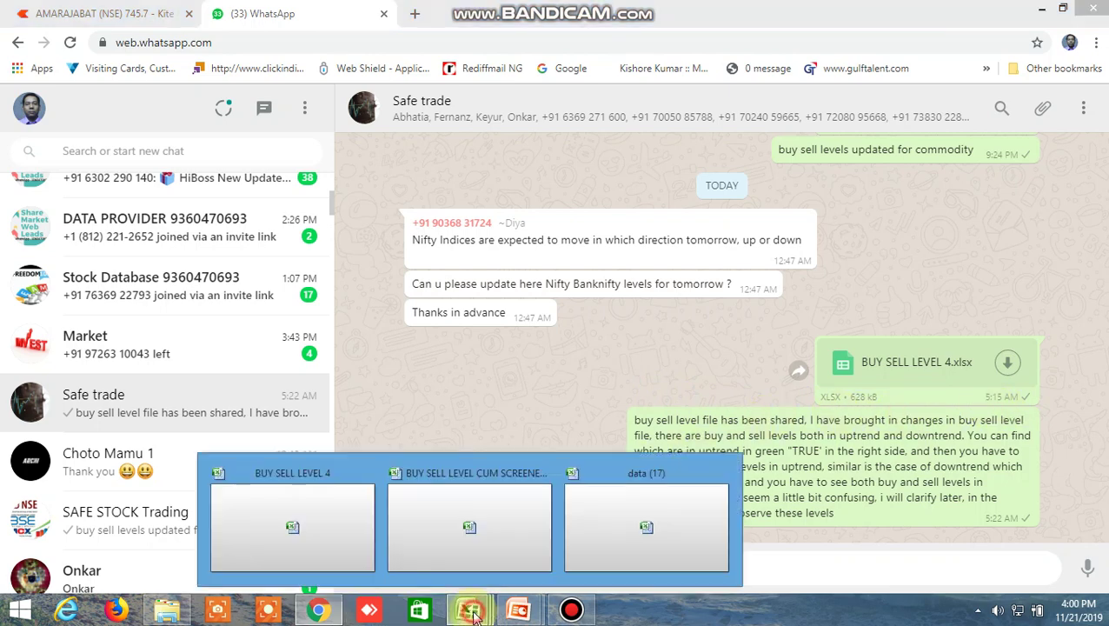
click(314, 522)
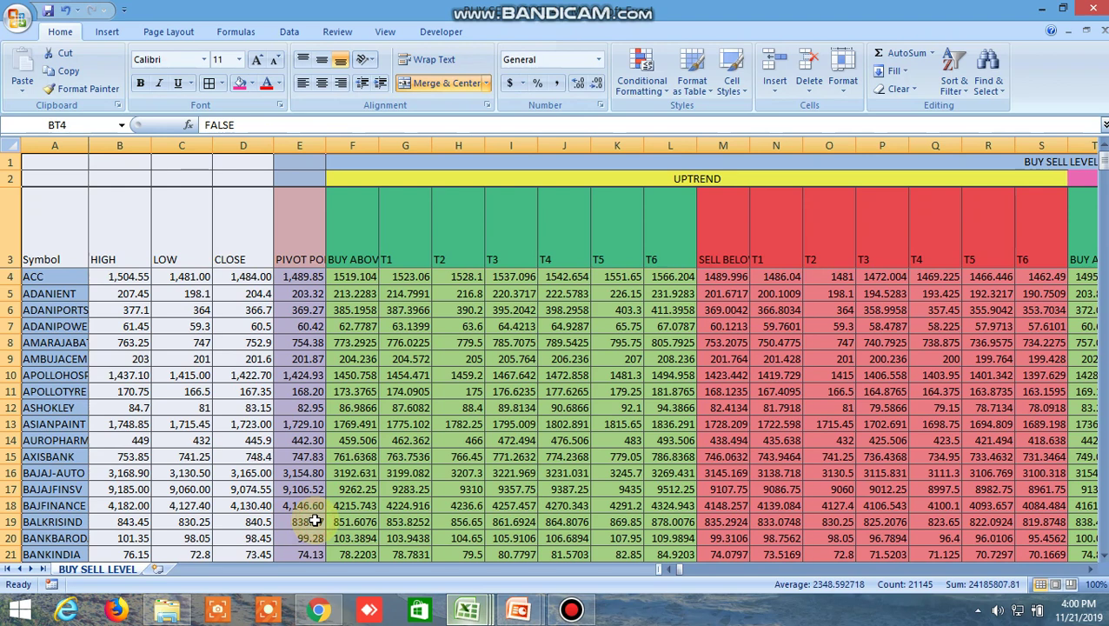
click(458, 408)
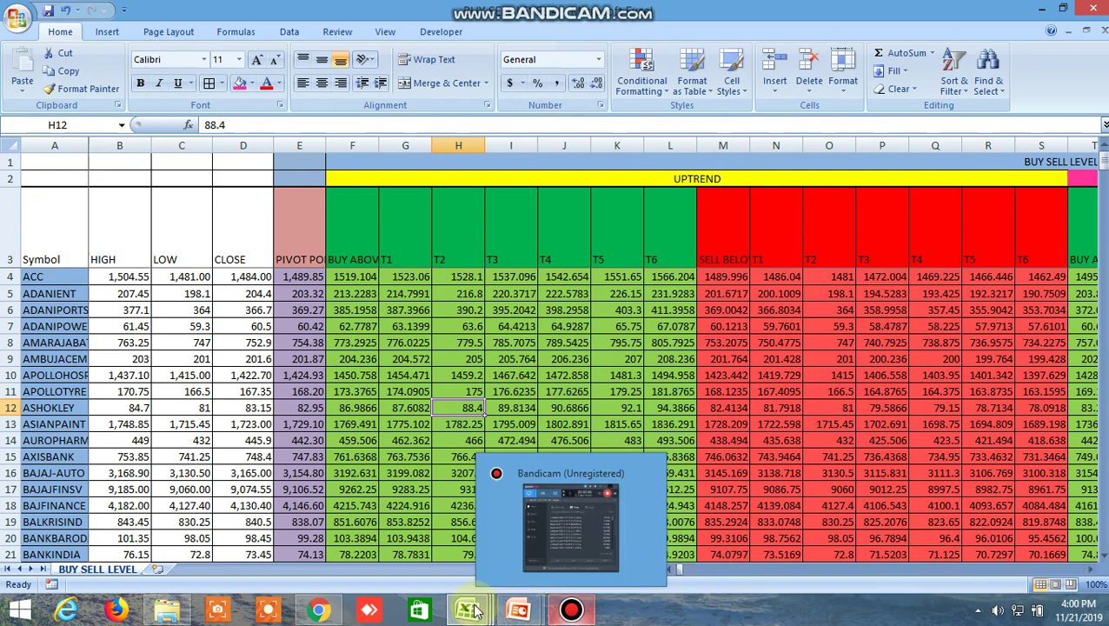
- Compare the BUY SELL LEVEL CUM SCREENER workbook again with BUY SELL LEVEL 4, ending in BUY SELL LEVEL 4
mouse_move(472, 611)
click(474, 523)
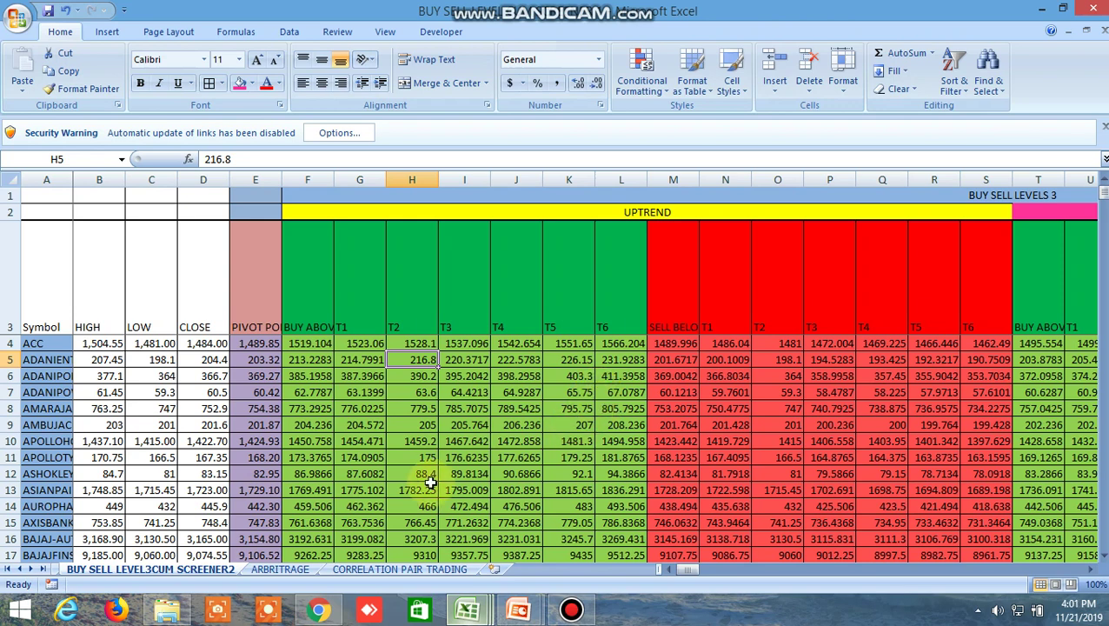
click(471, 614)
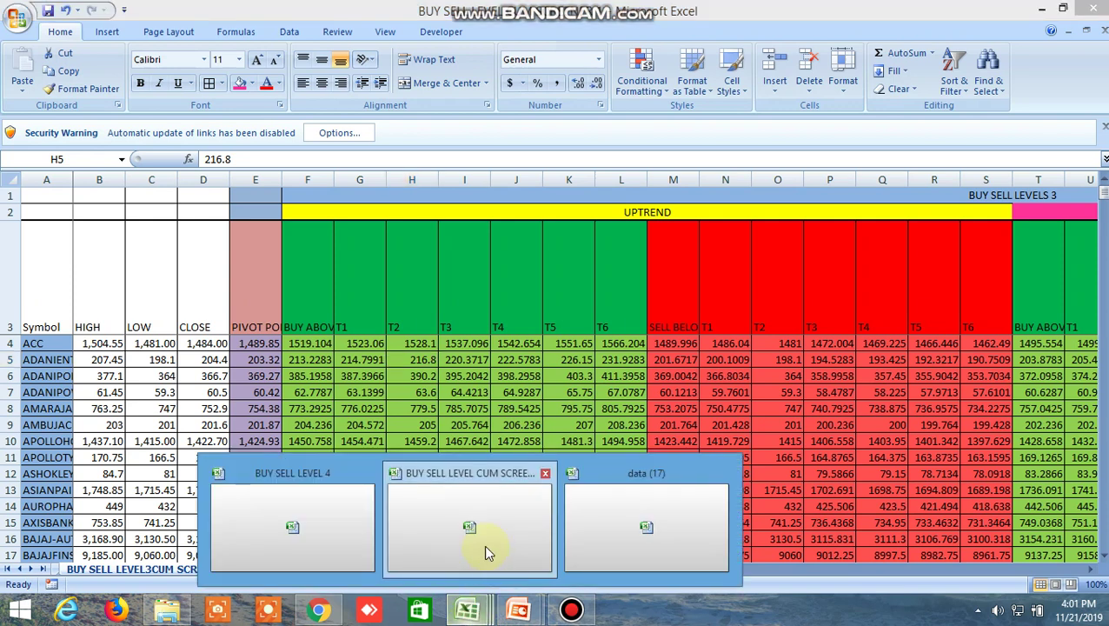
click(321, 516)
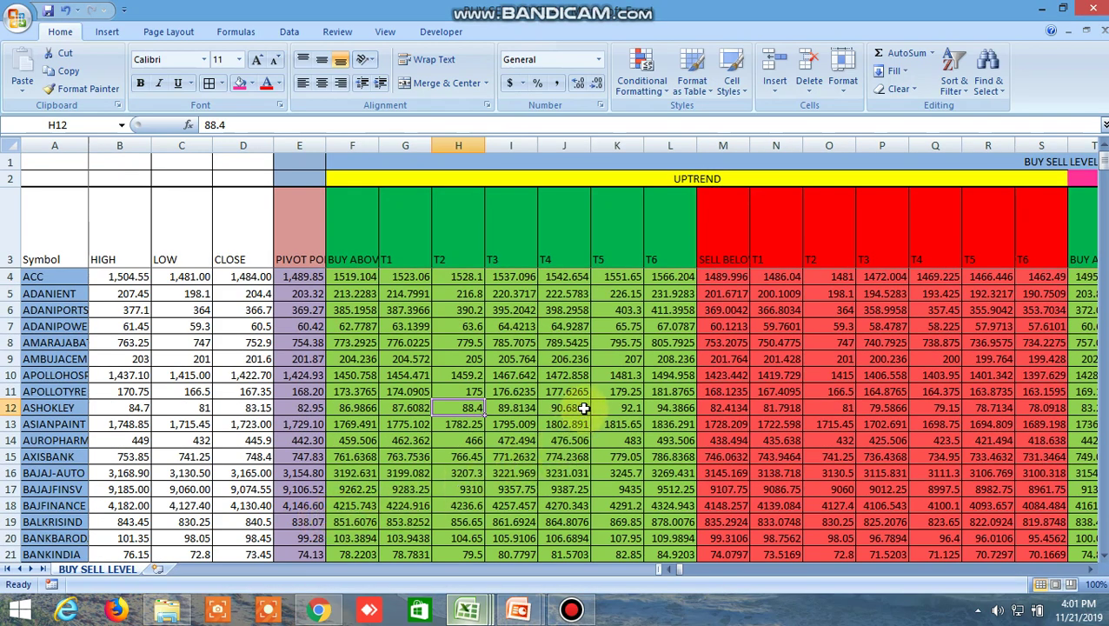
- Examine the BUY SELL LEVELS 3 heading in row 1 and return to the first columns of the sheet
click(1092, 569)
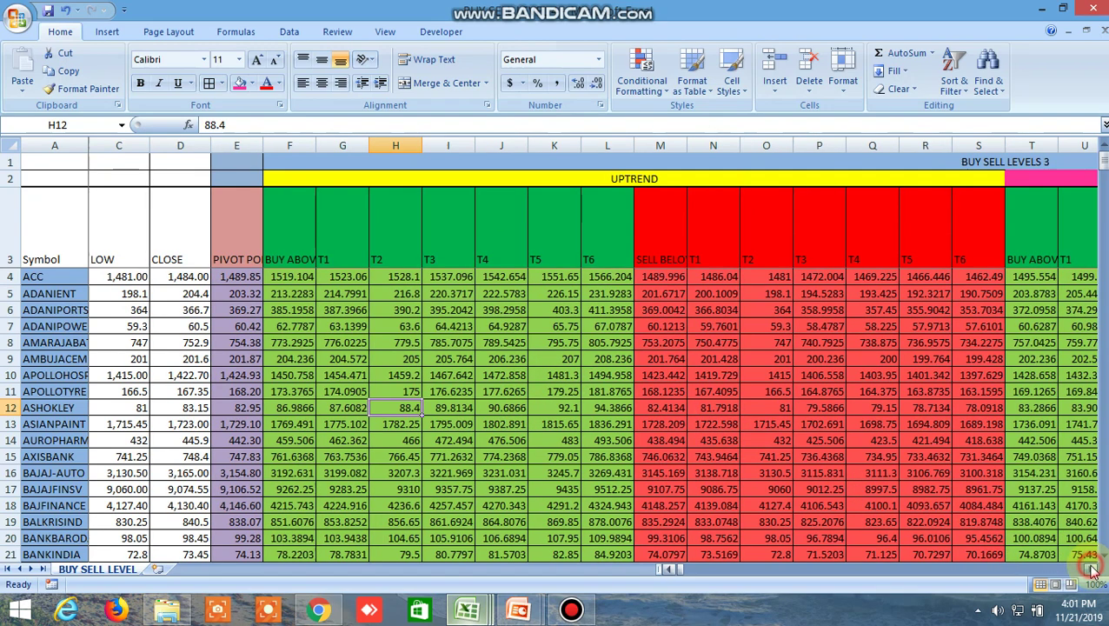
click(1093, 569)
click(1092, 570)
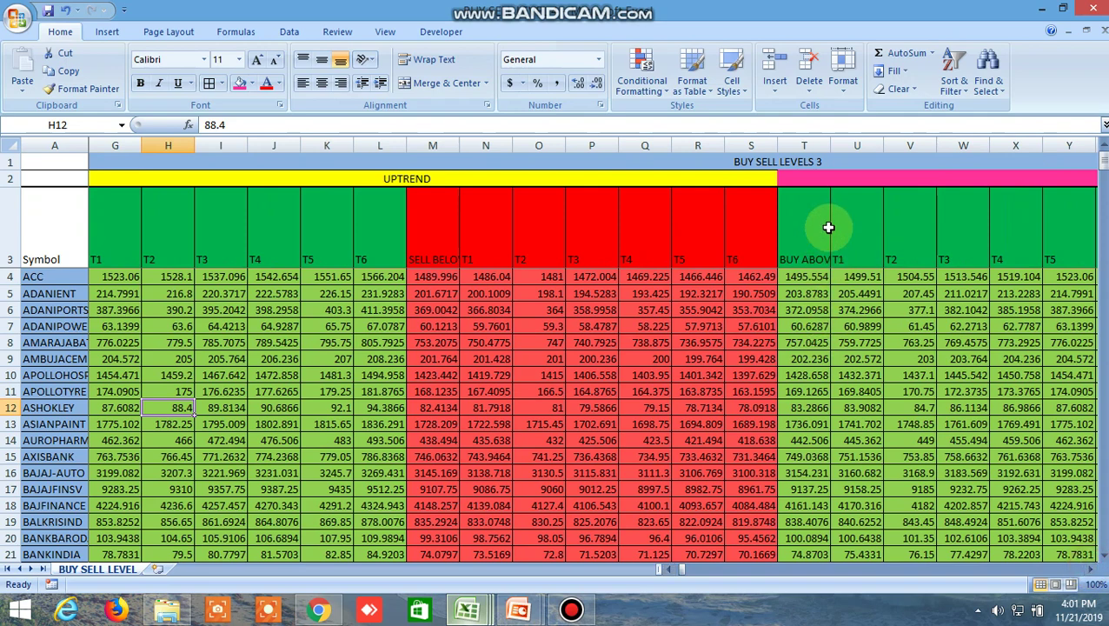
click(805, 161)
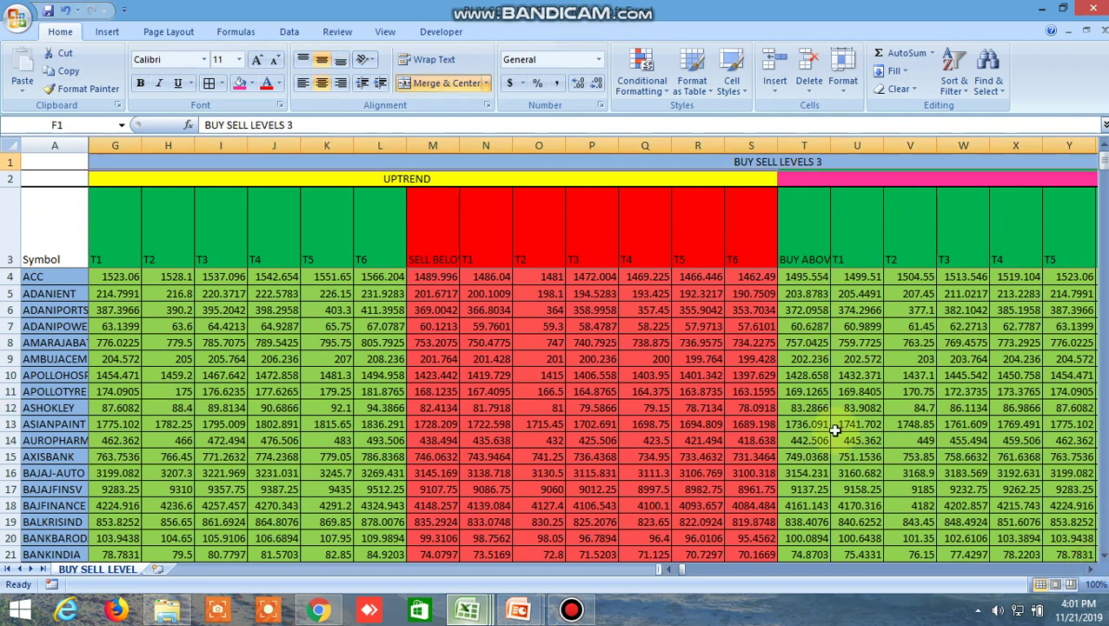
drag(663, 570, 665, 574)
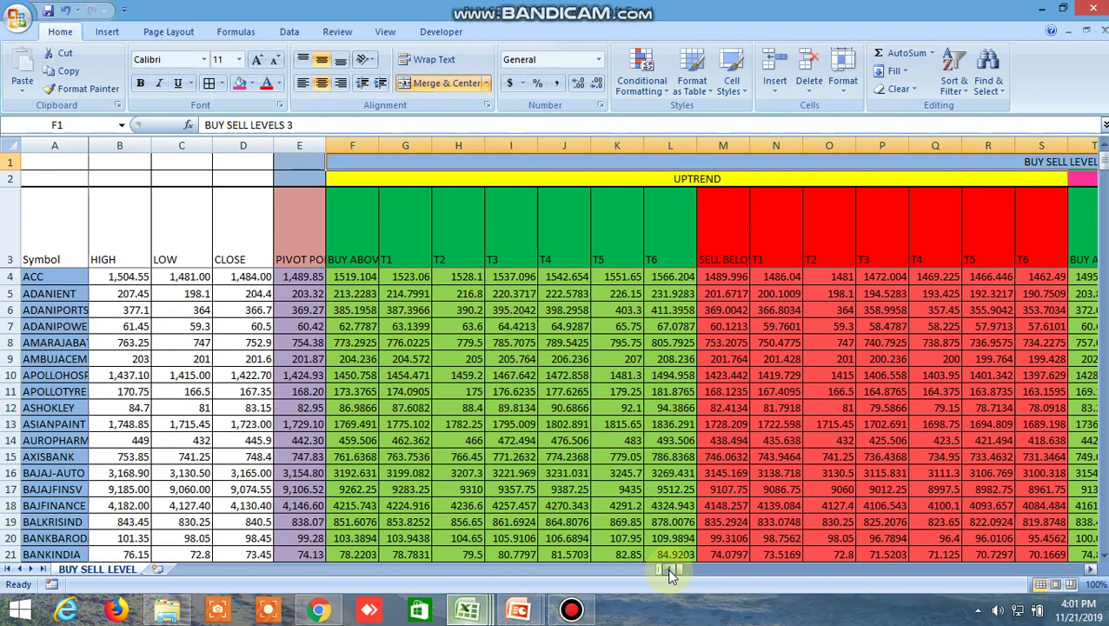
- Examine the UPTREND section's BUY ABOVE and T1 headings and the BUY ABOVE level for ACC
click(705, 180)
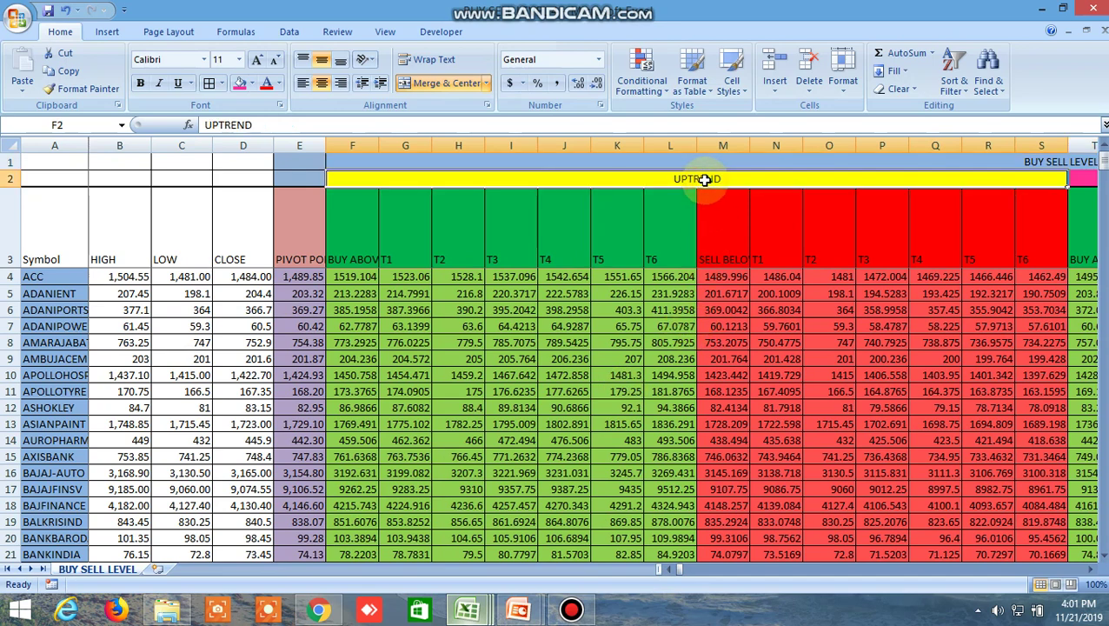
click(364, 252)
click(363, 276)
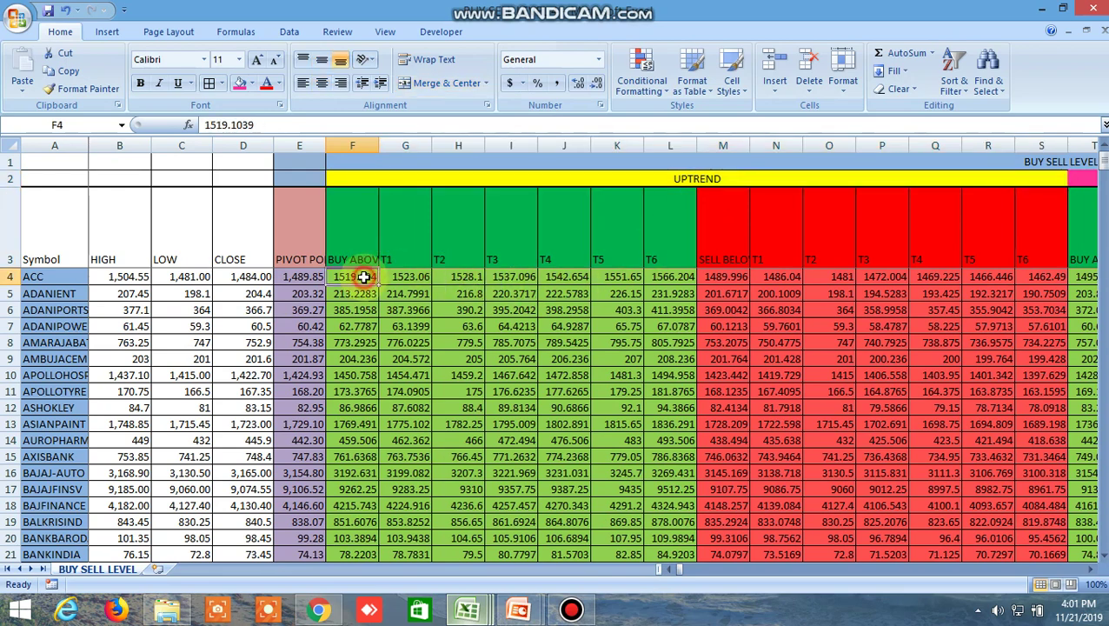
click(365, 233)
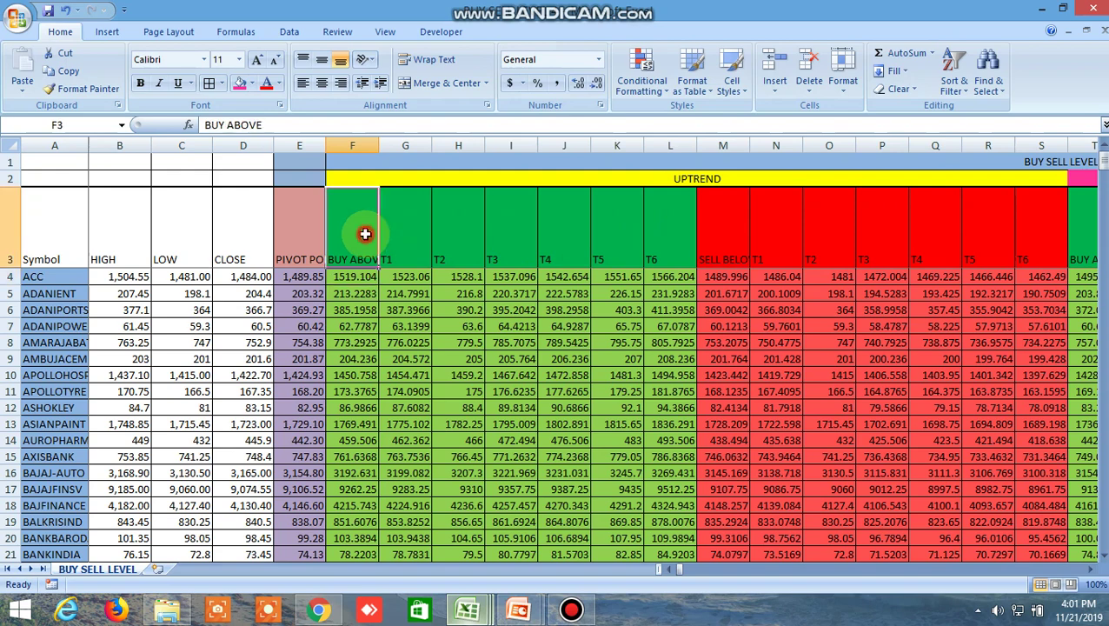
drag(365, 233, 395, 233)
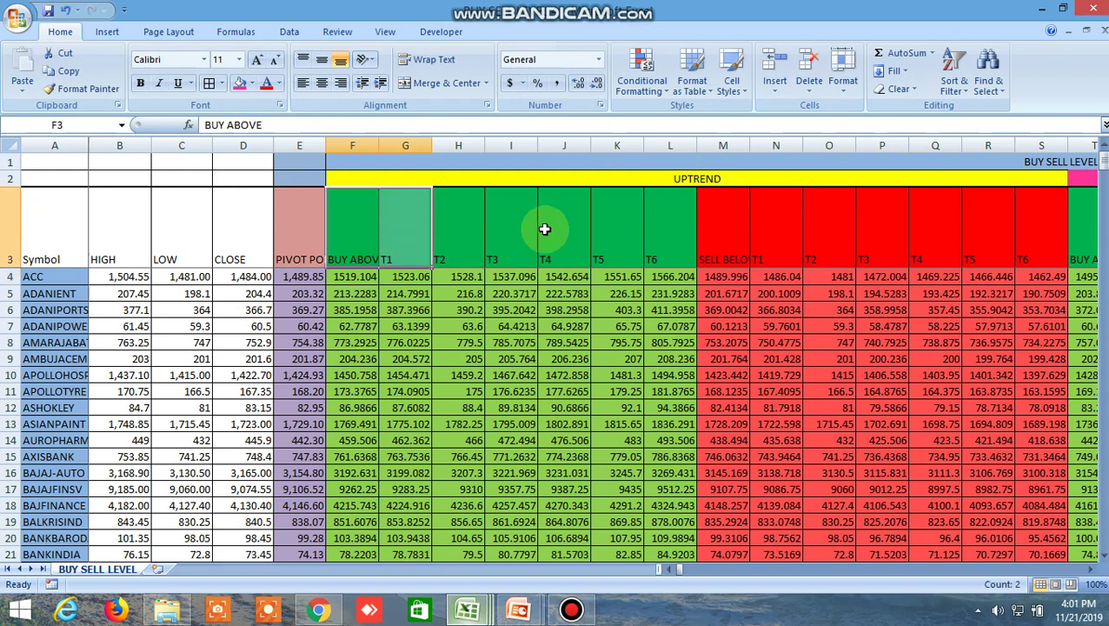
click(685, 185)
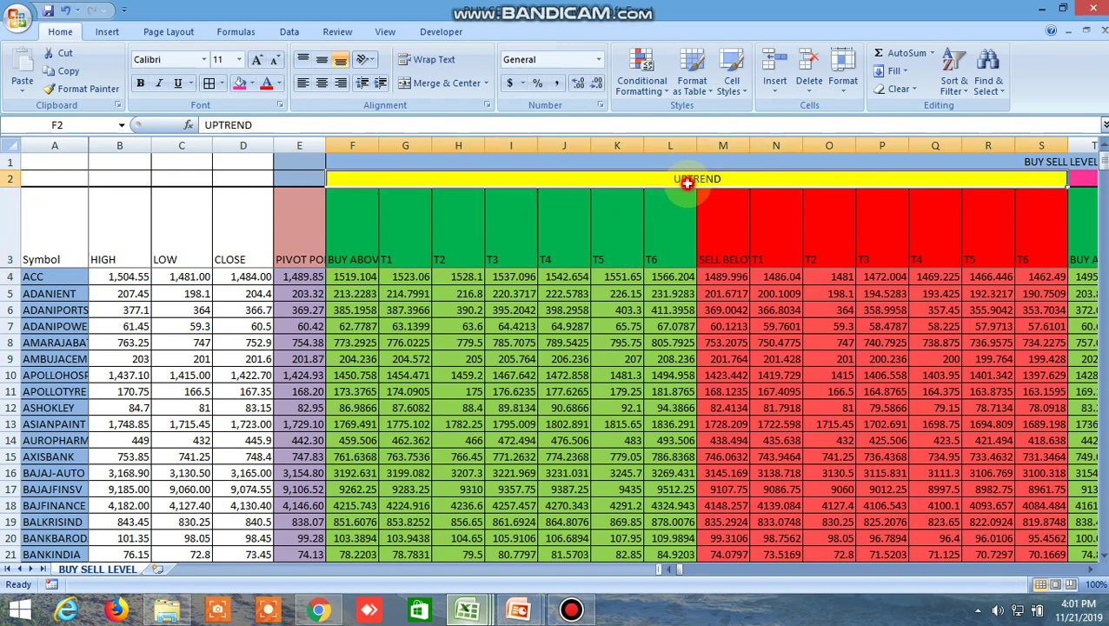
click(362, 278)
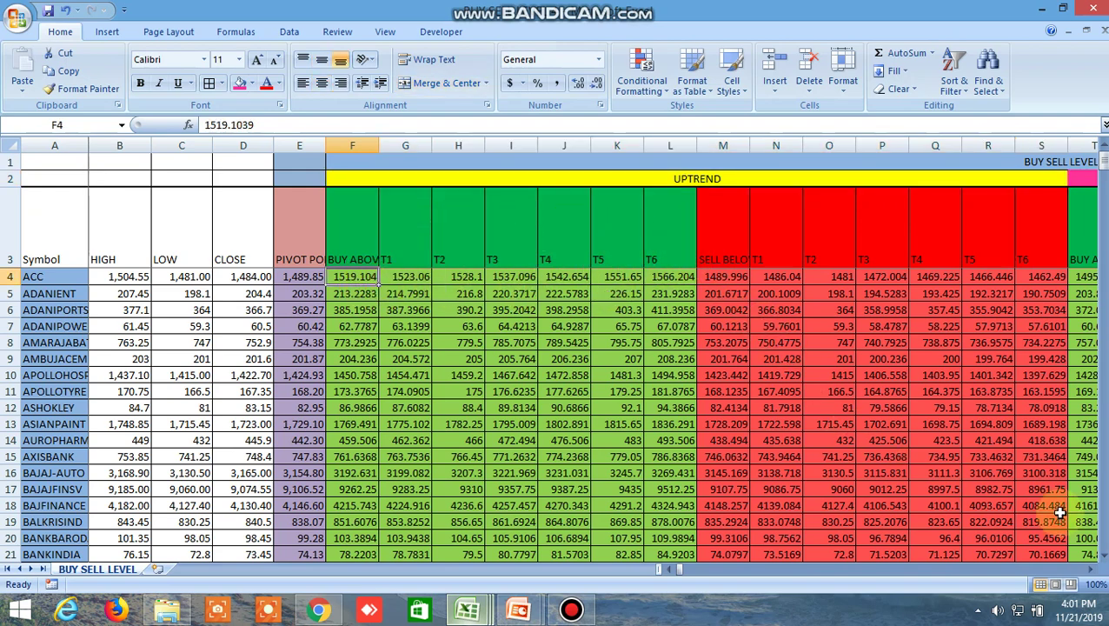
- Examine the UPTREND section's SELL BELOW column and the SELL BELOW and T1 levels for ACC
click(1094, 573)
click(1094, 574)
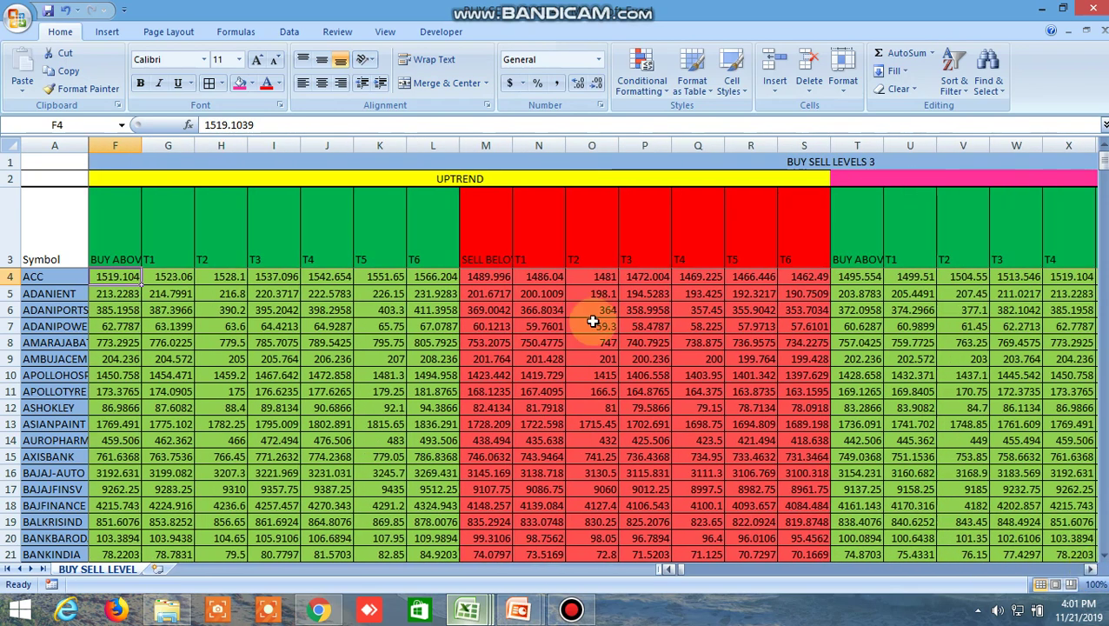
click(475, 212)
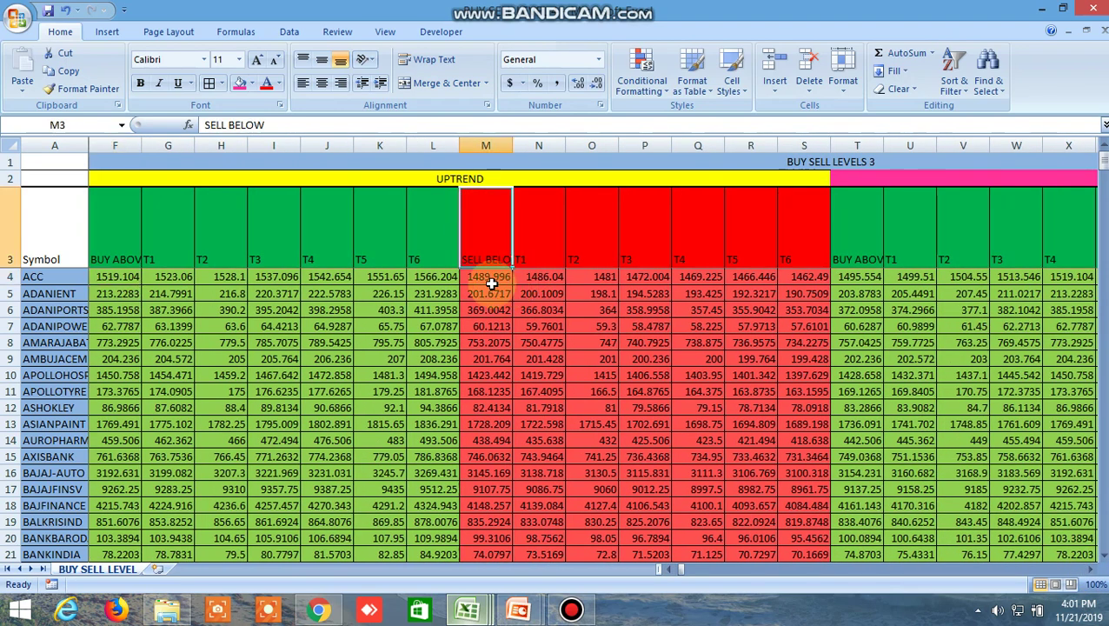
click(490, 283)
click(540, 279)
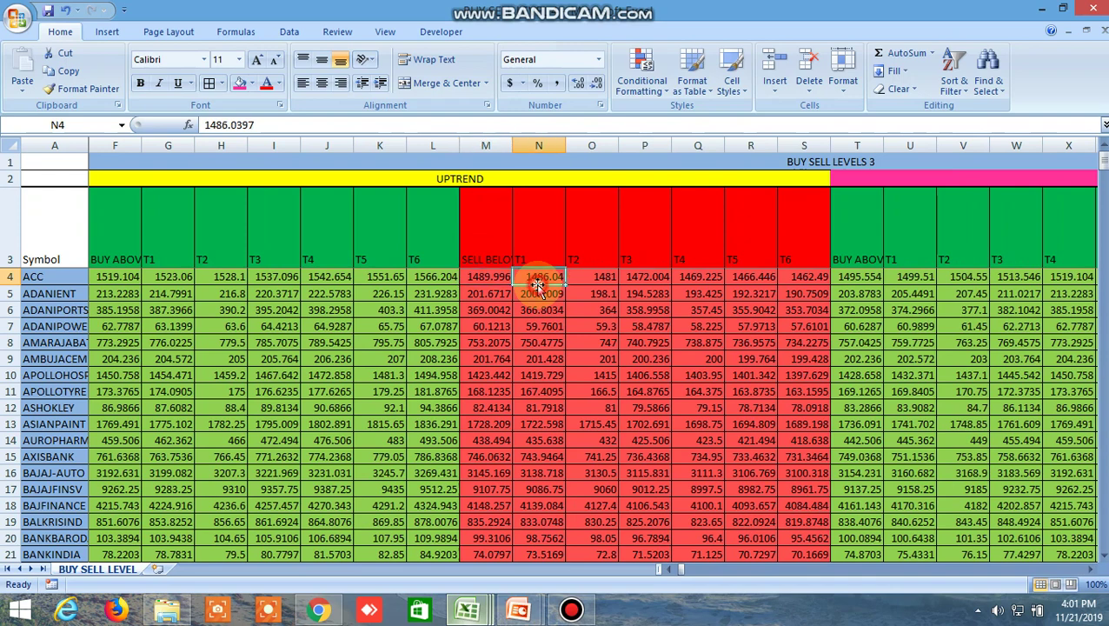
click(486, 276)
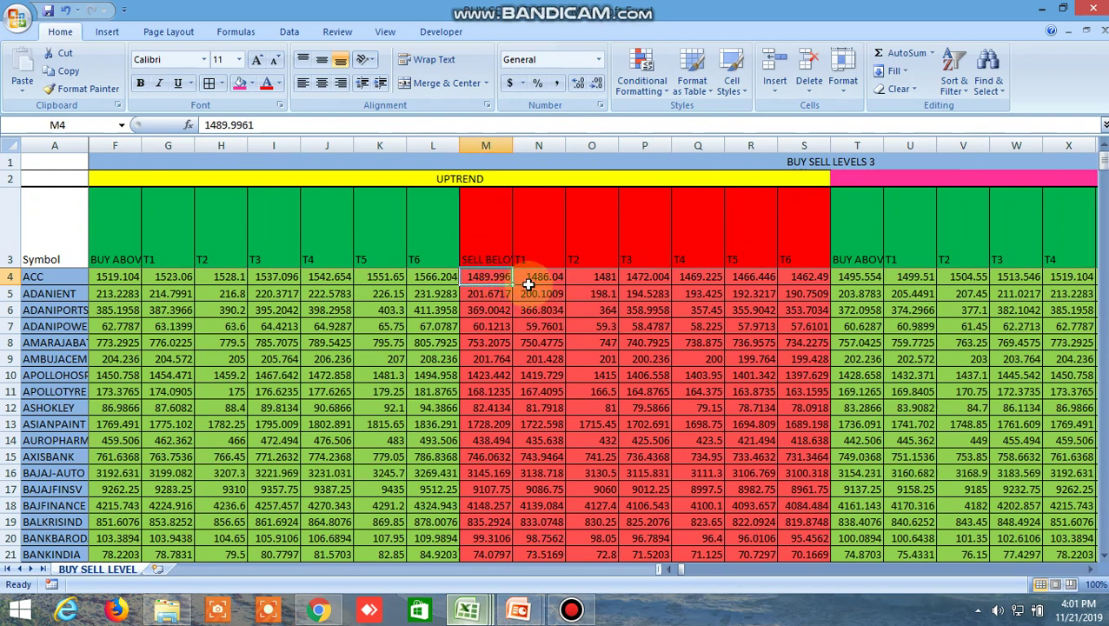
click(518, 176)
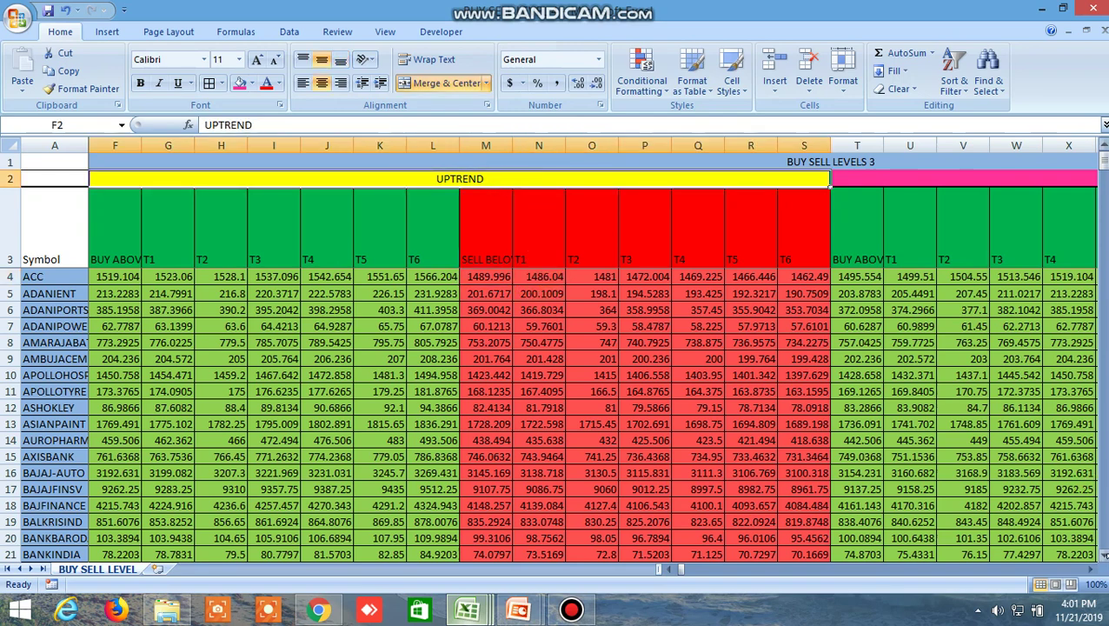
- Examine the DOWNTREND section's BUY ABOVE column, its targets up to T6, and the SELL BELOW level for ACC
click(1091, 568)
click(1091, 568)
click(1090, 568)
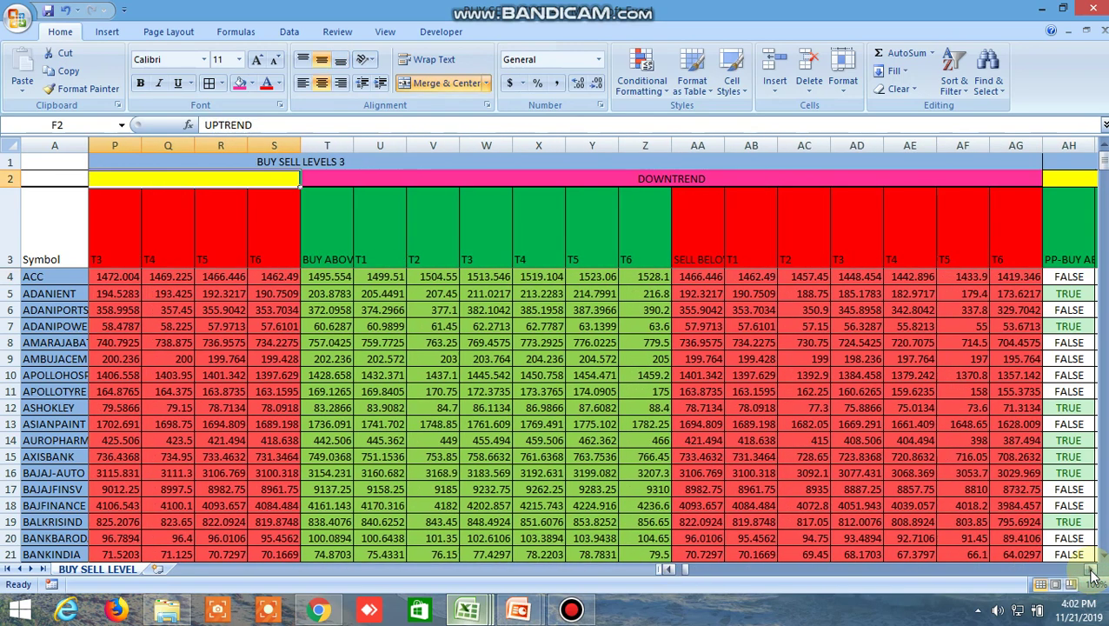
click(331, 250)
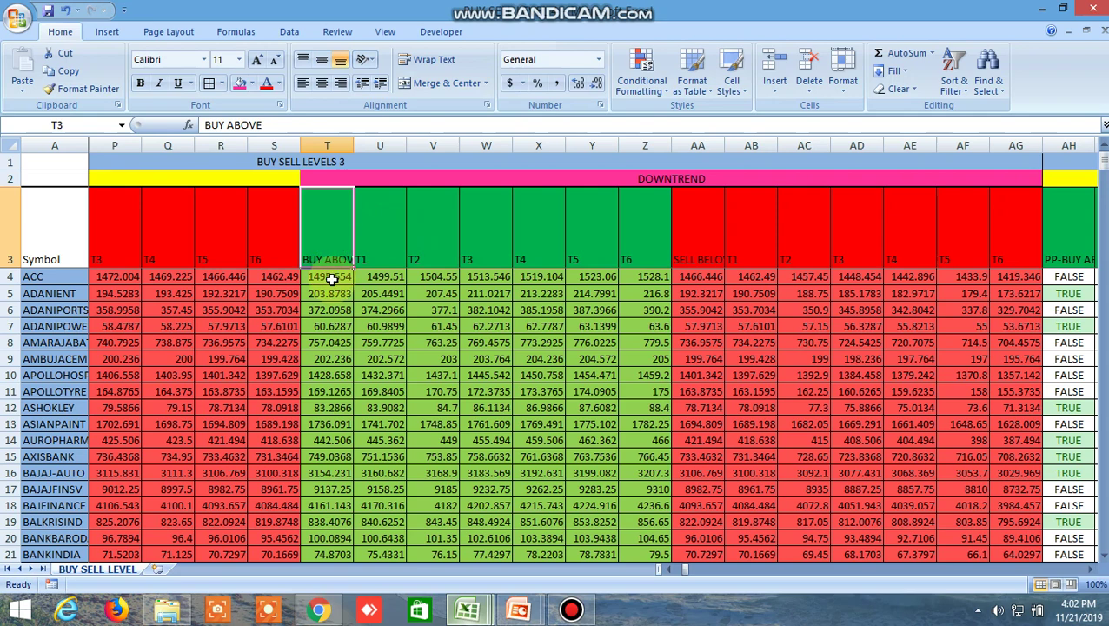
click(341, 276)
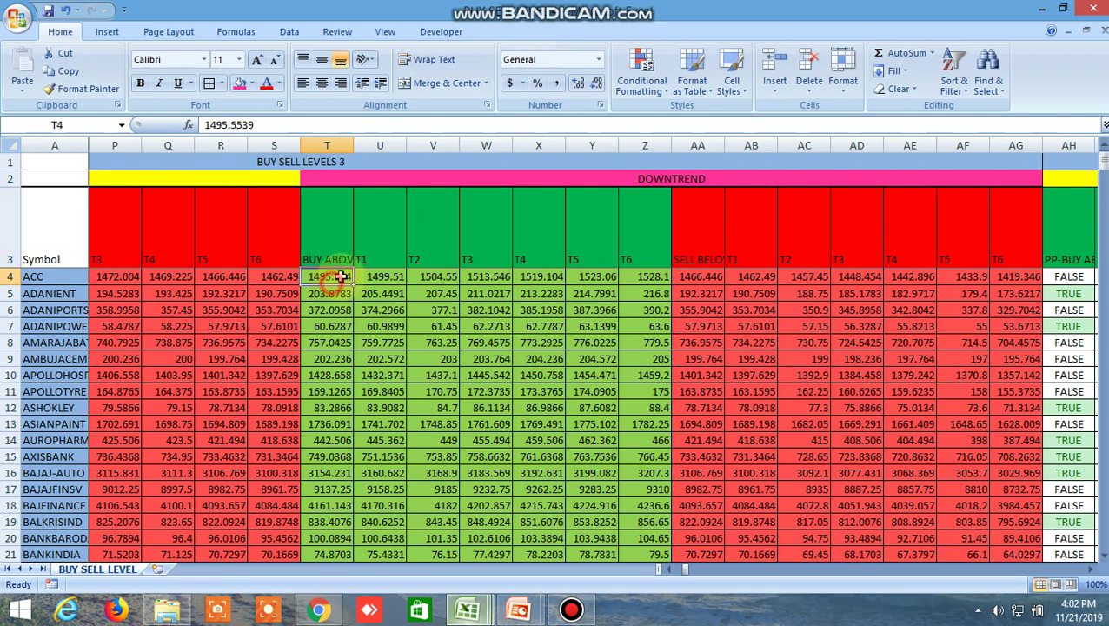
click(339, 226)
click(426, 228)
click(518, 233)
click(648, 240)
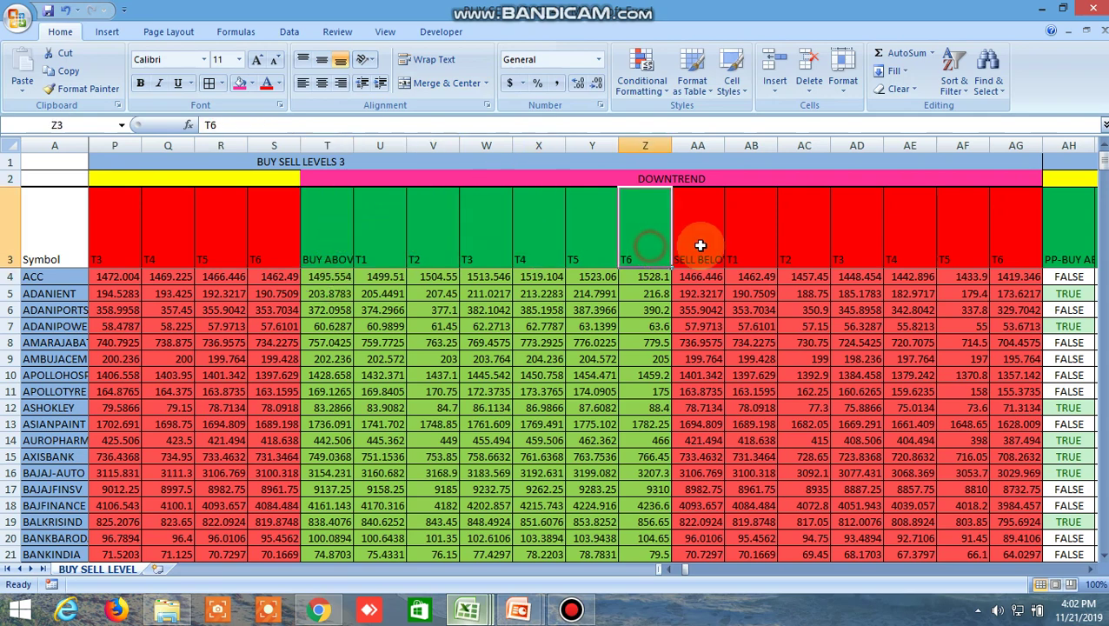
click(700, 240)
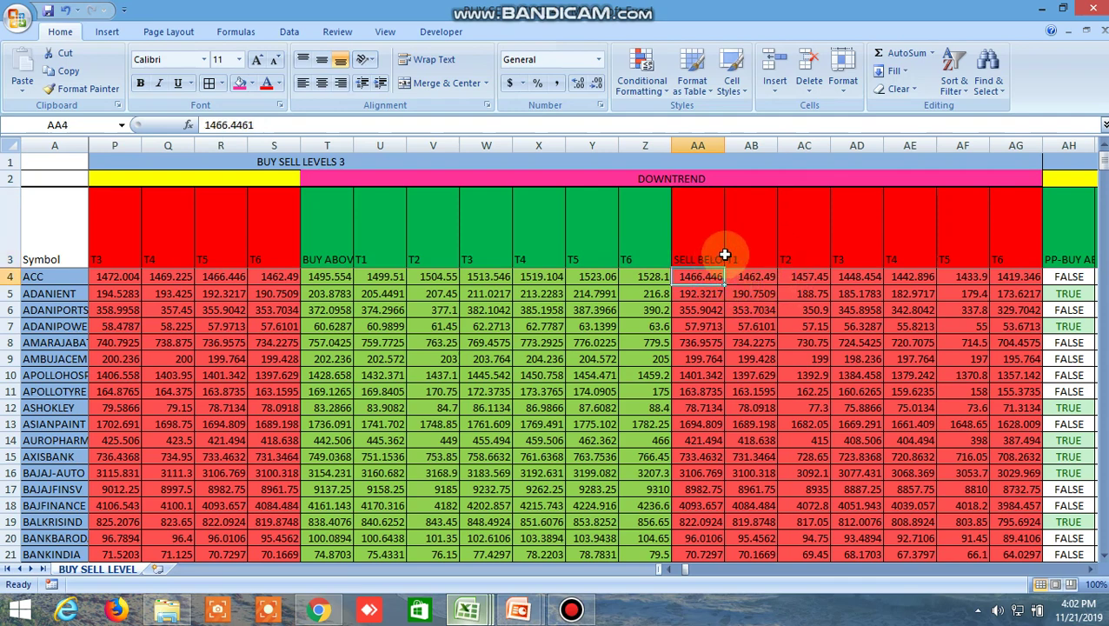
- Review the LTP POSITION WITH RELATION TO BUY SELL LEVELS section and select its UPTREND BUY LEVEL heading
scroll(673, 571, left, 5)
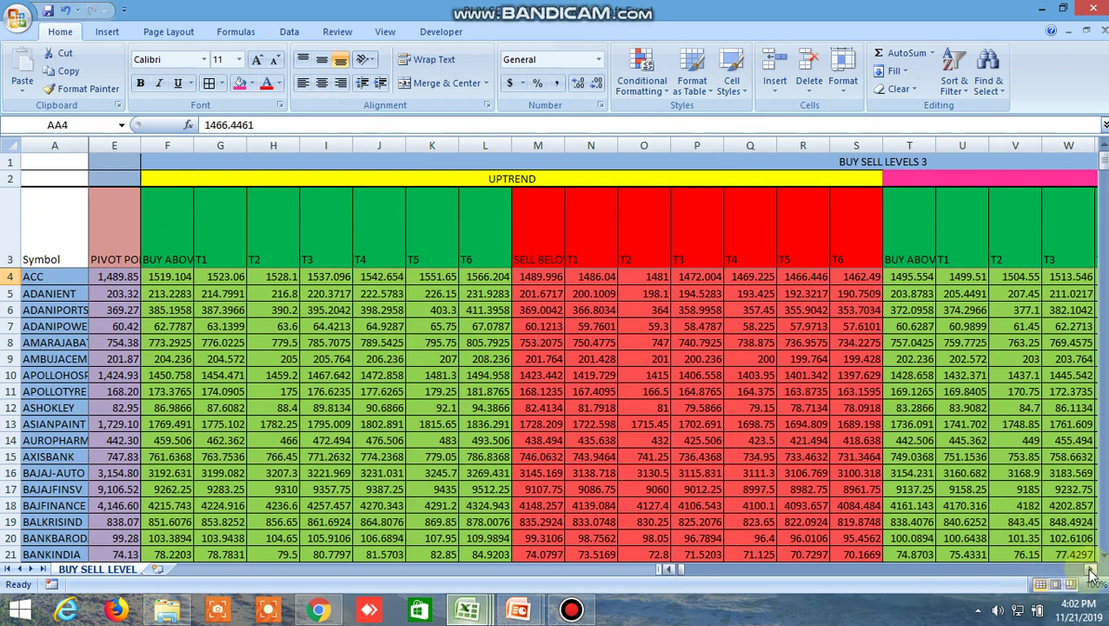
drag(1091, 573, 1091, 572)
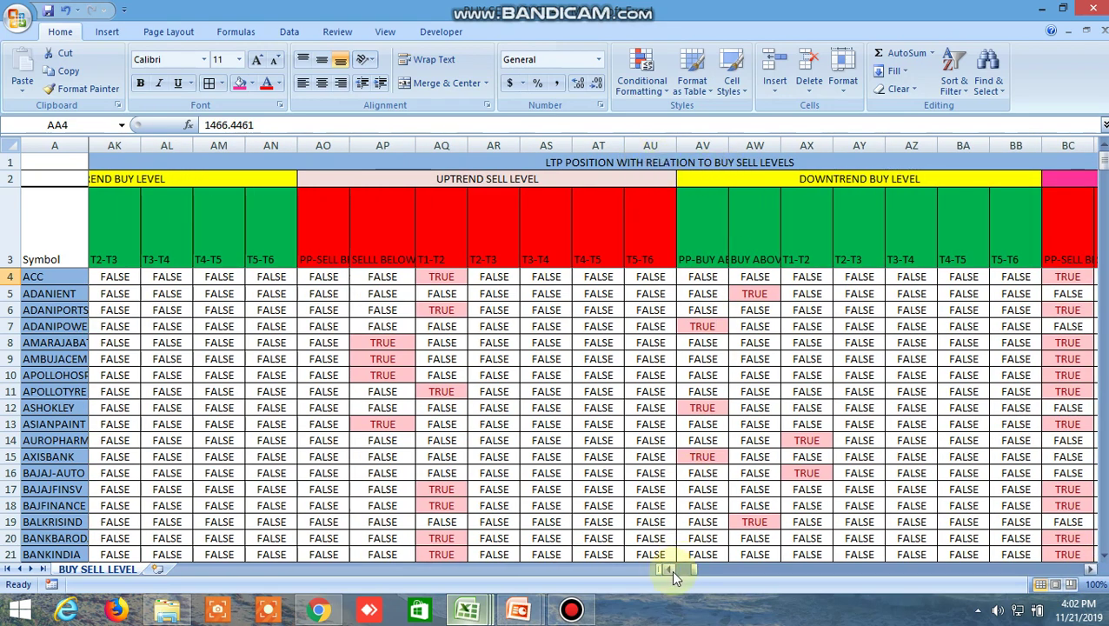
drag(668, 568, 668, 568)
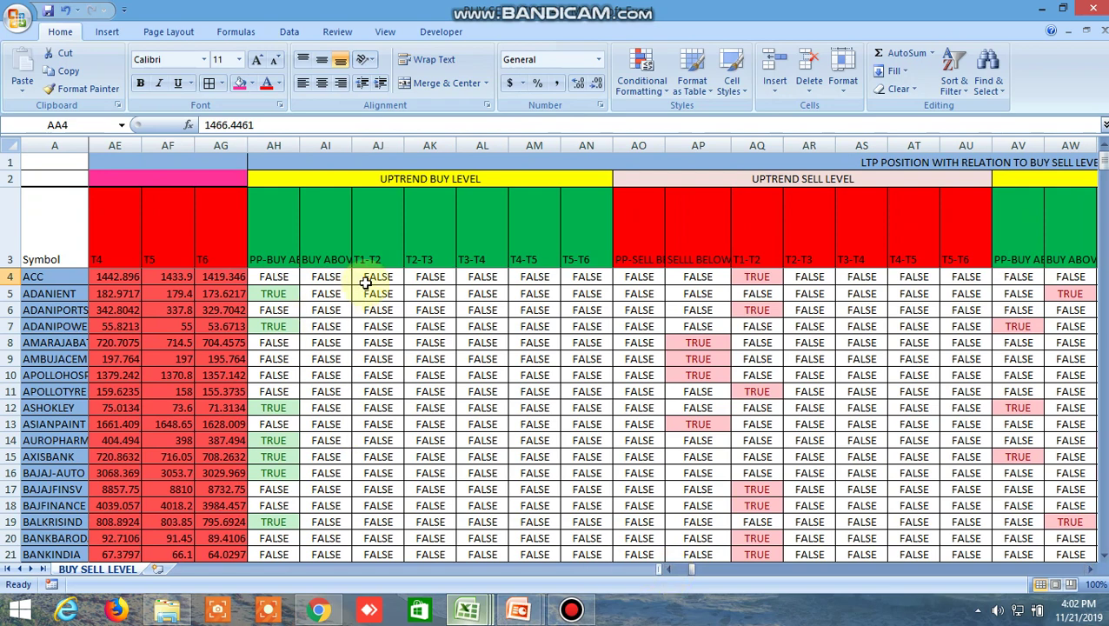
click(413, 180)
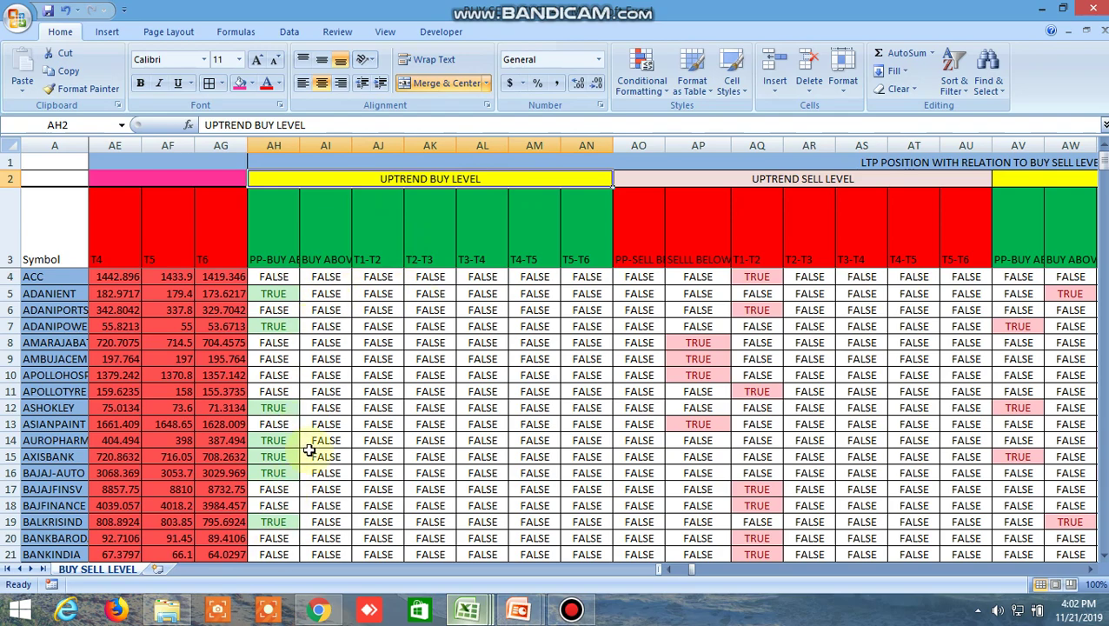
- Look through the UPTREND BUY LEVEL columns for the listed stocks and return to the first rows
scroll(309, 449, down, 8)
scroll(308, 450, down, 9)
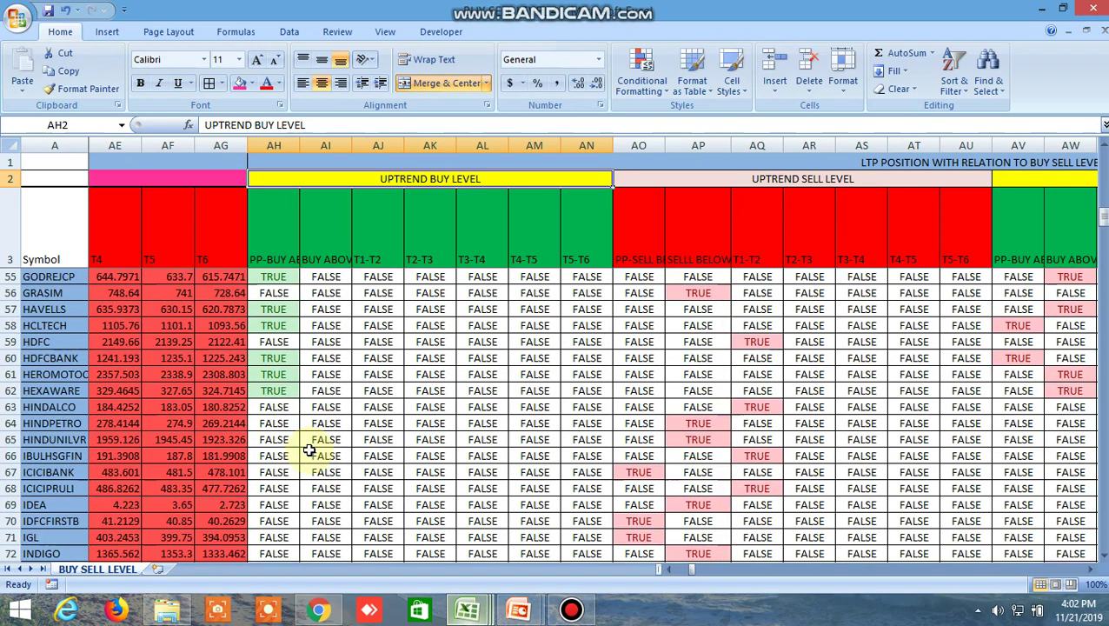
scroll(322, 435, up, 14)
scroll(337, 423, up, 3)
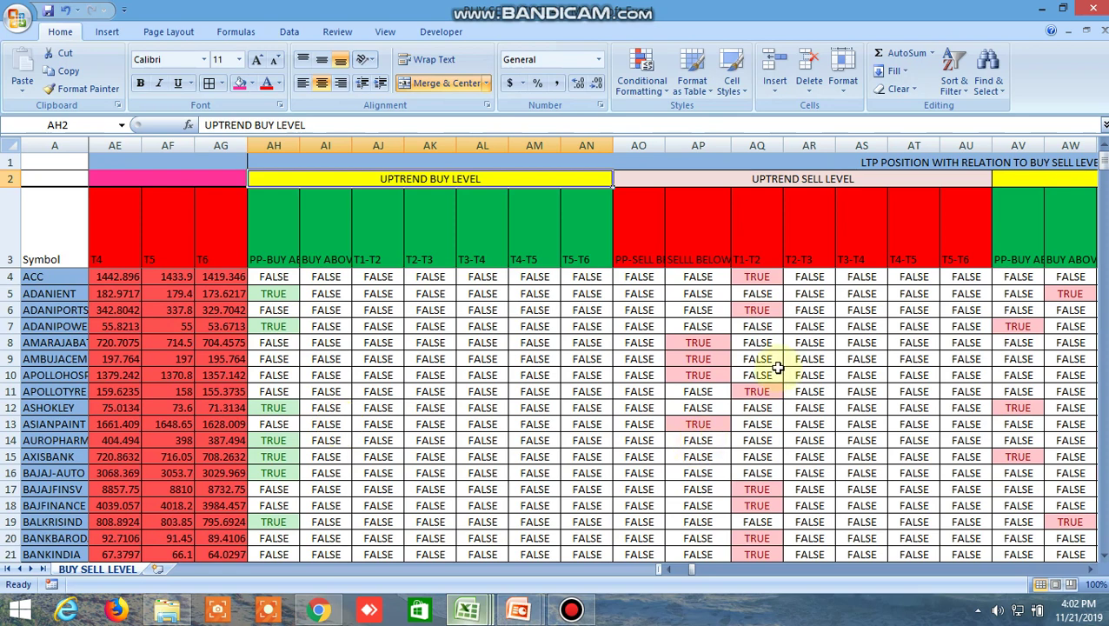
- Review the UPTREND SELL LEVEL, DOWNTREND BUY LEVEL and DOWNTREND SELL LEVEL sections of the LTP position columns
click(1091, 574)
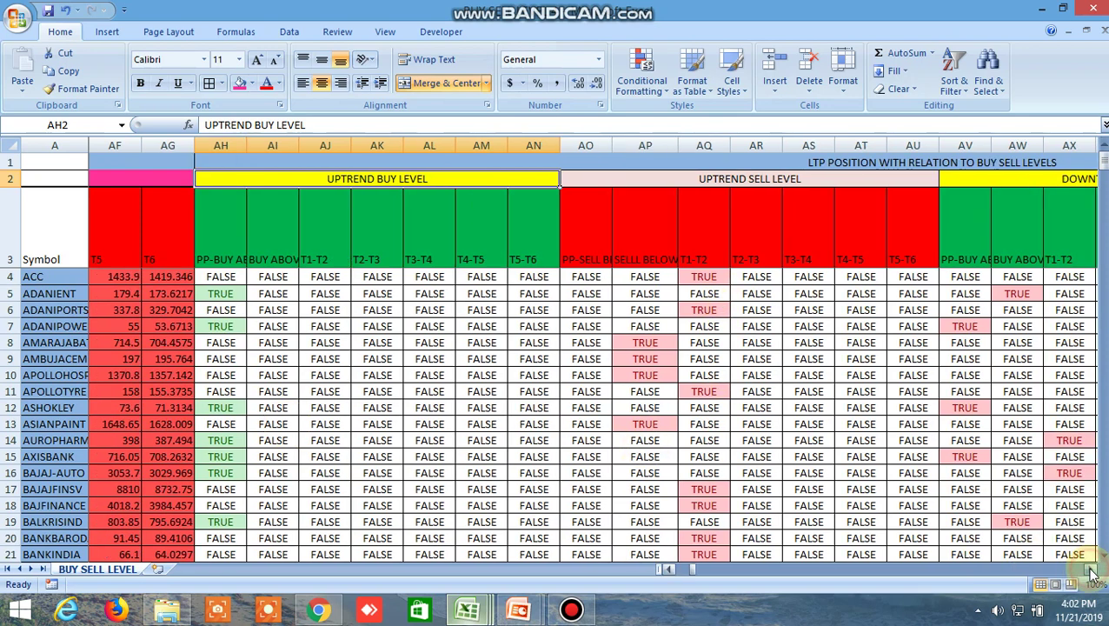
click(1091, 574)
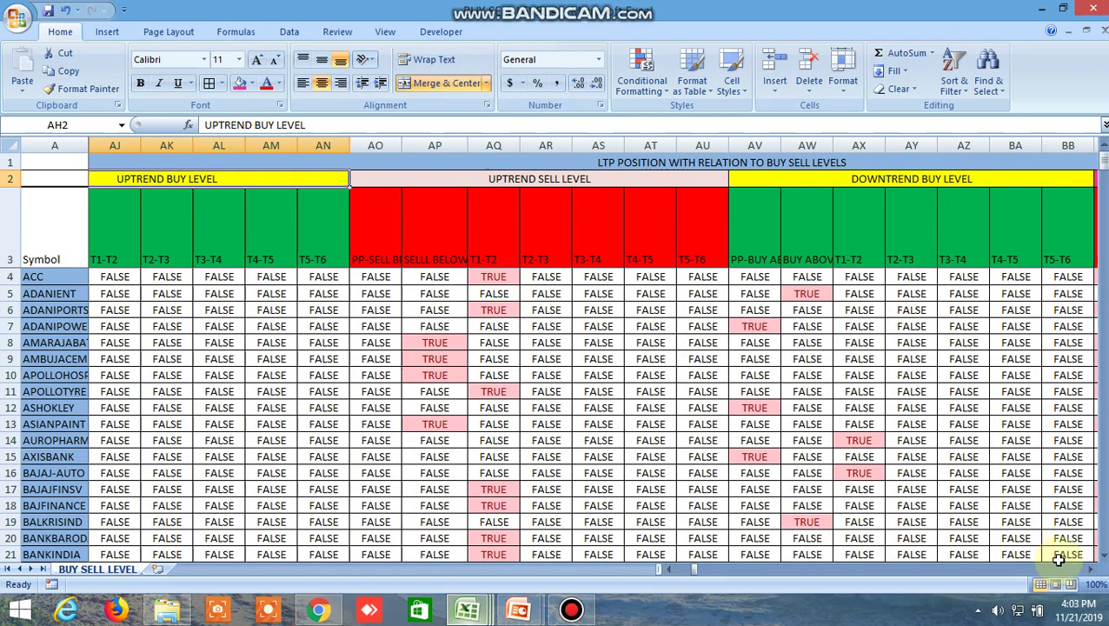
click(1092, 572)
click(1093, 572)
click(1093, 572)
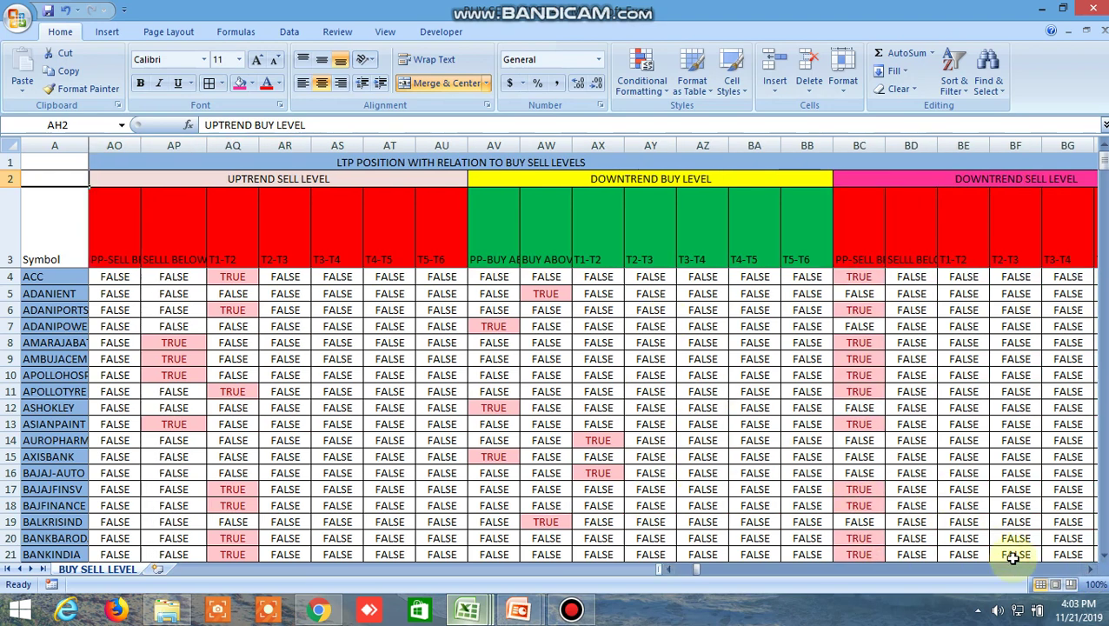
click(1093, 572)
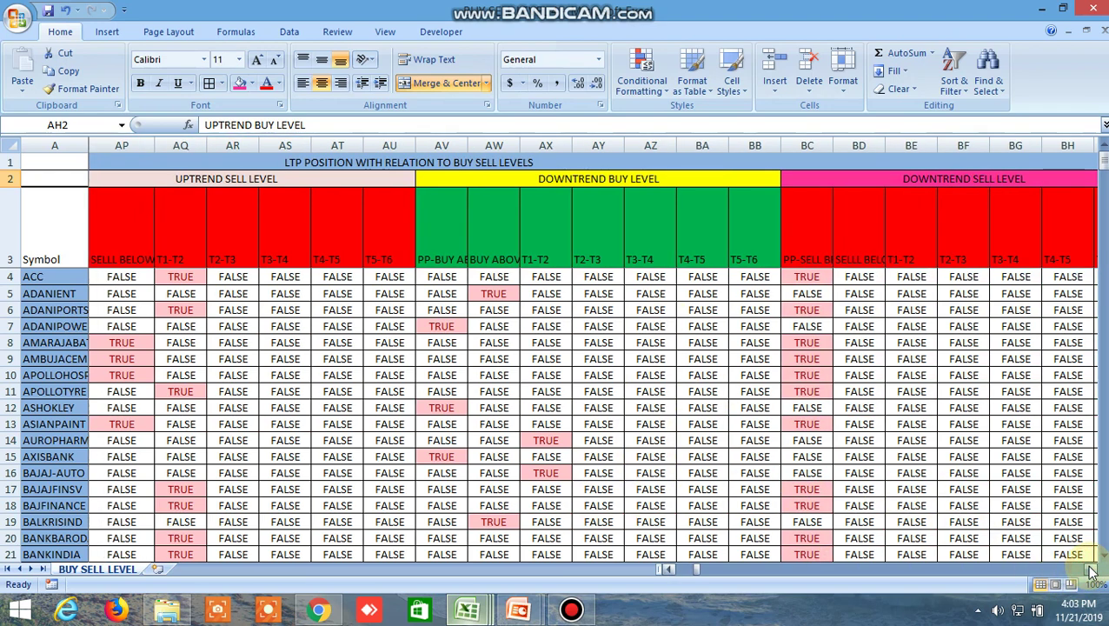
click(1092, 572)
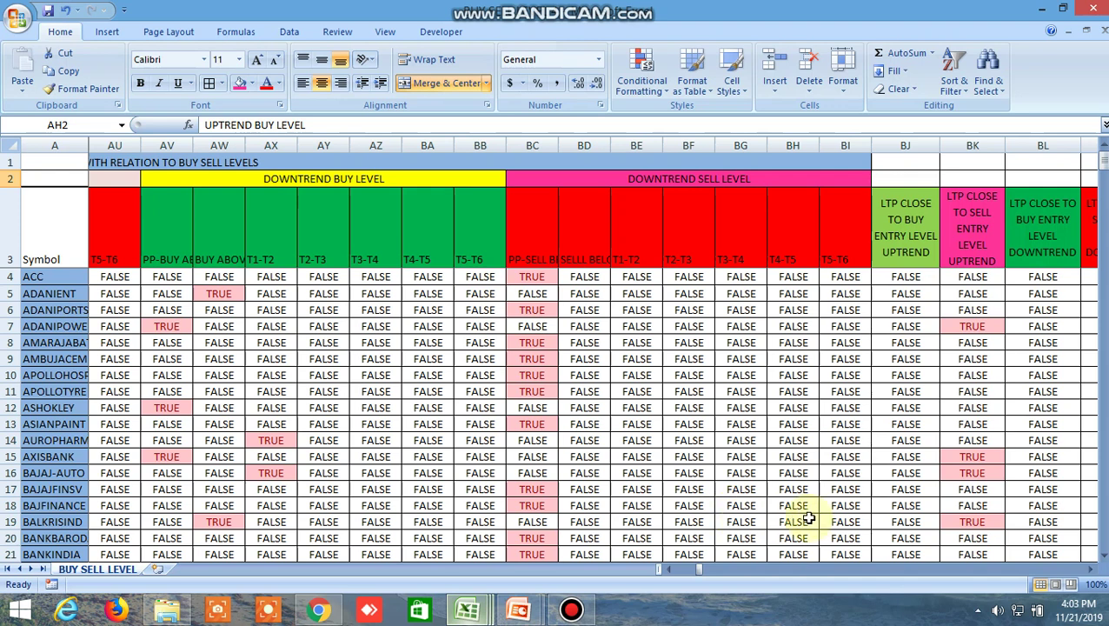
- Examine the LTP CLOSE TO BUY ENTRY LEVEL UPTREND column from the first stock to the end of the list
click(1090, 569)
click(1090, 569)
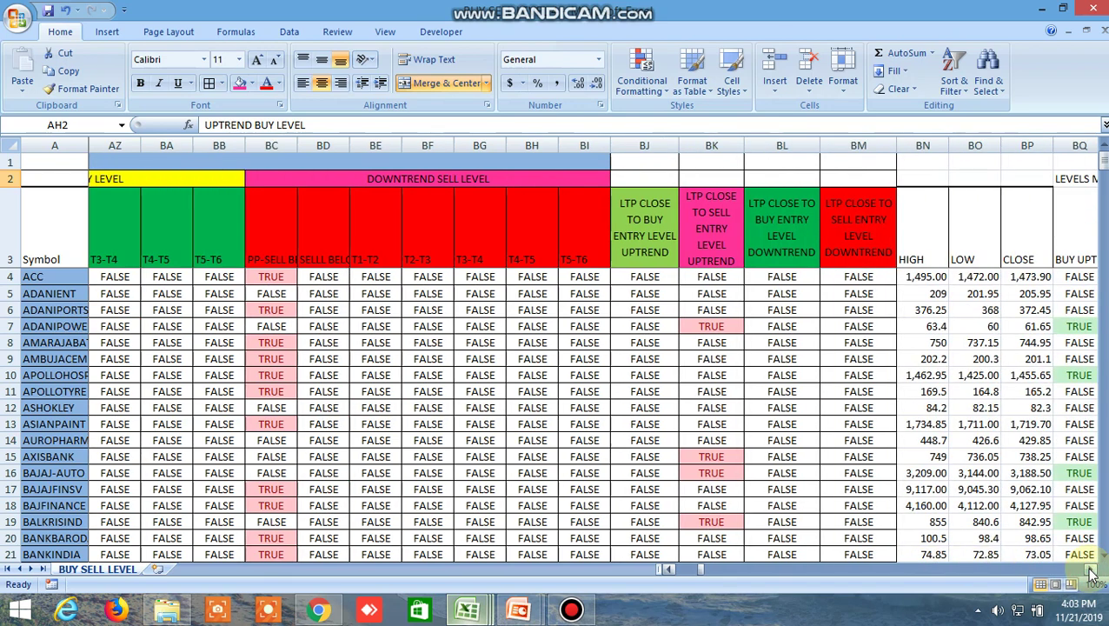
click(1090, 569)
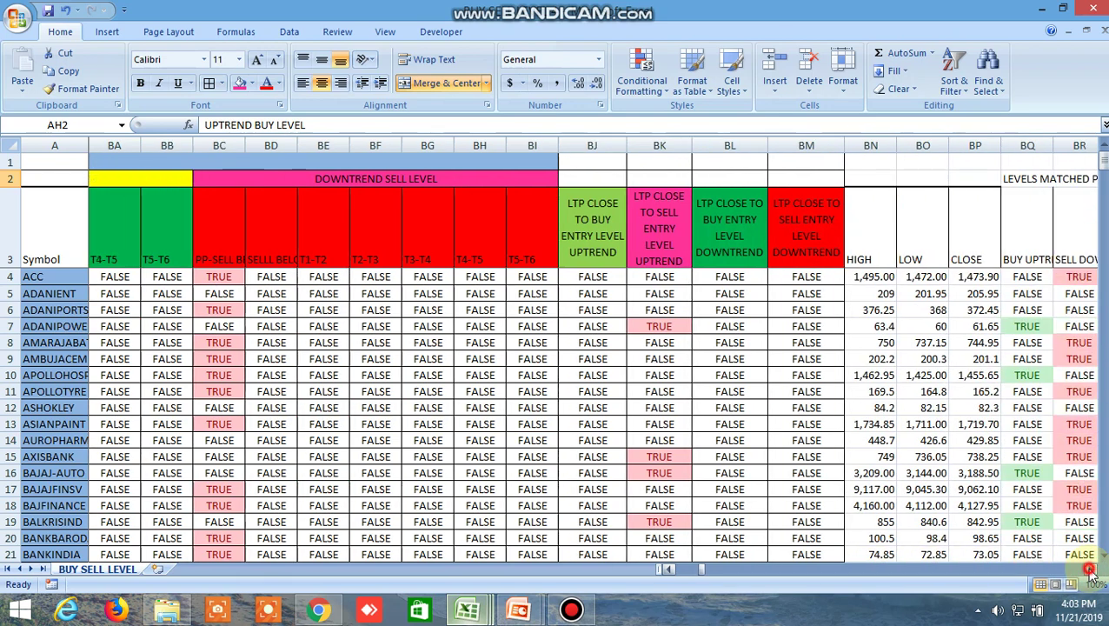
click(597, 237)
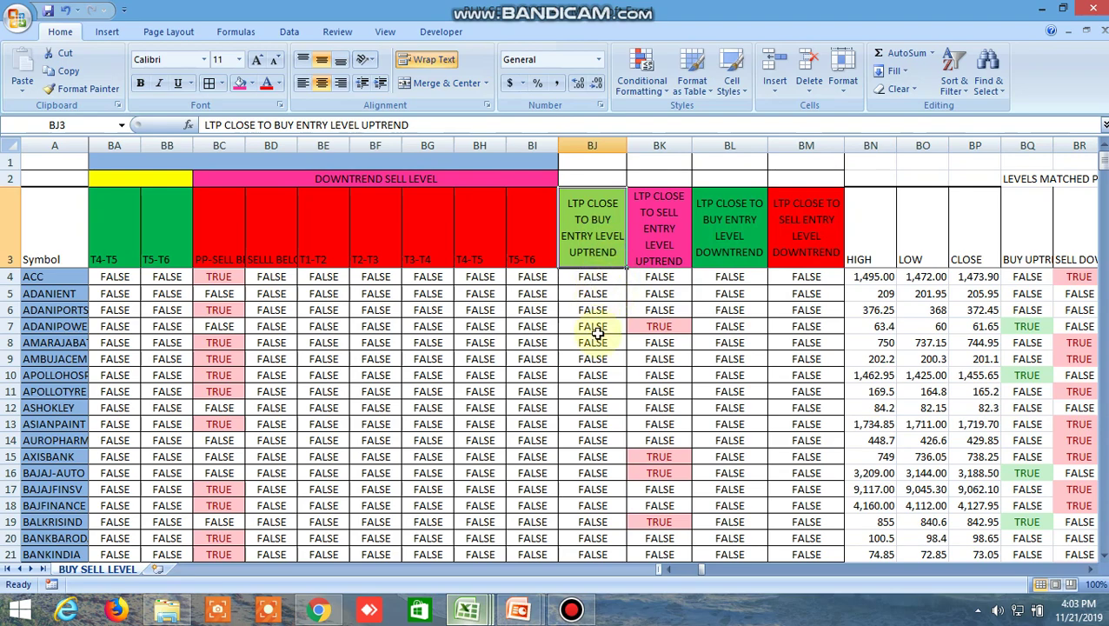
scroll(593, 407, down, 5)
scroll(594, 407, down, 20)
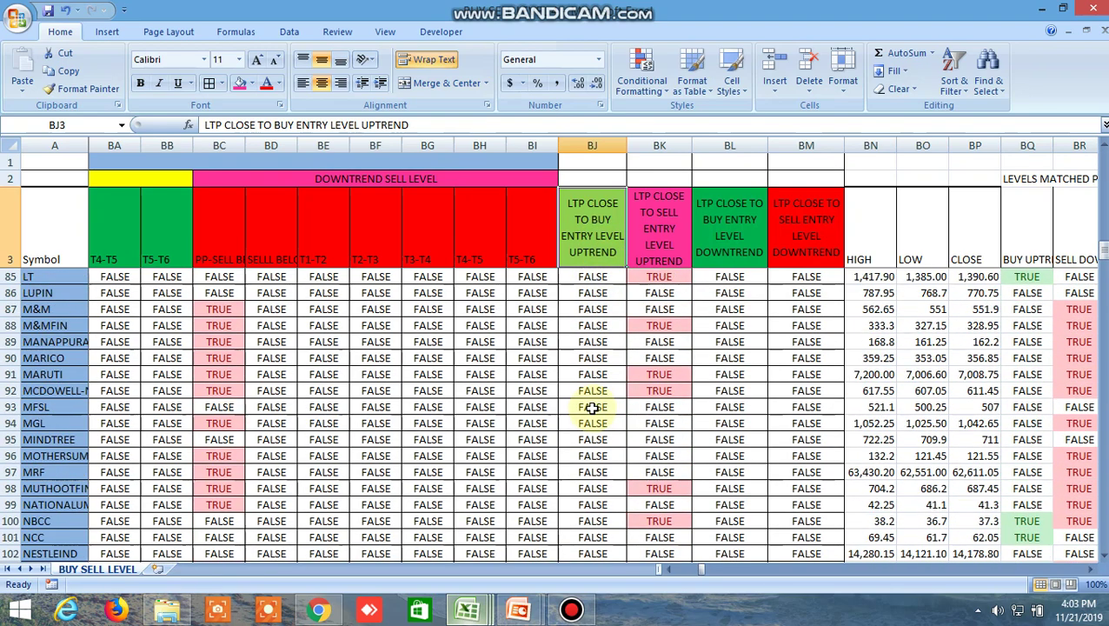
scroll(591, 407, down, 11)
scroll(592, 407, up, 9)
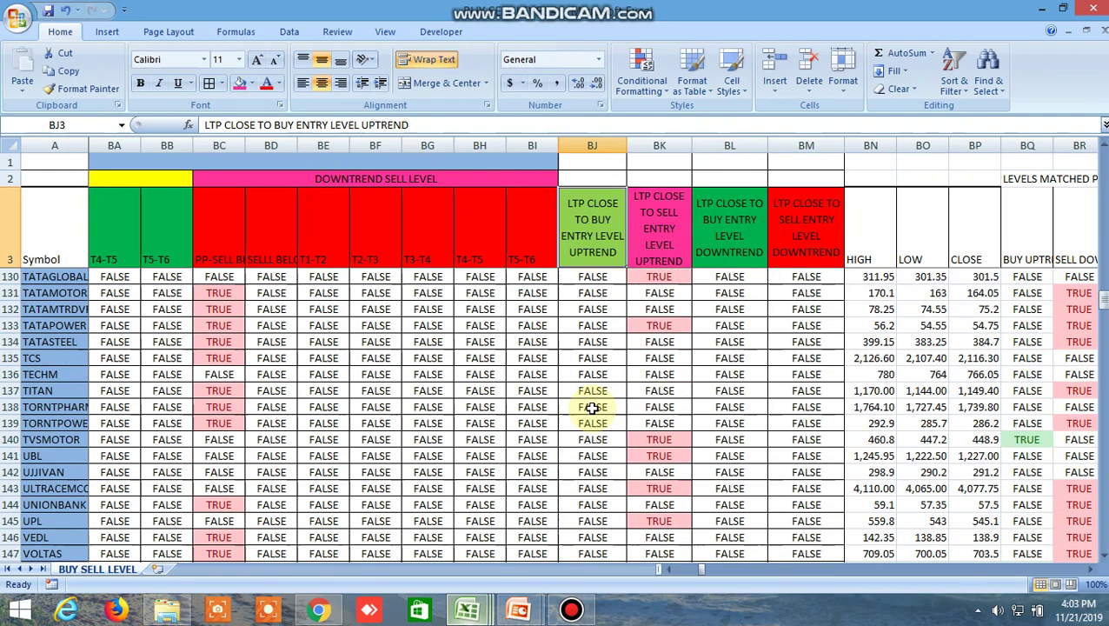
scroll(592, 407, up, 20)
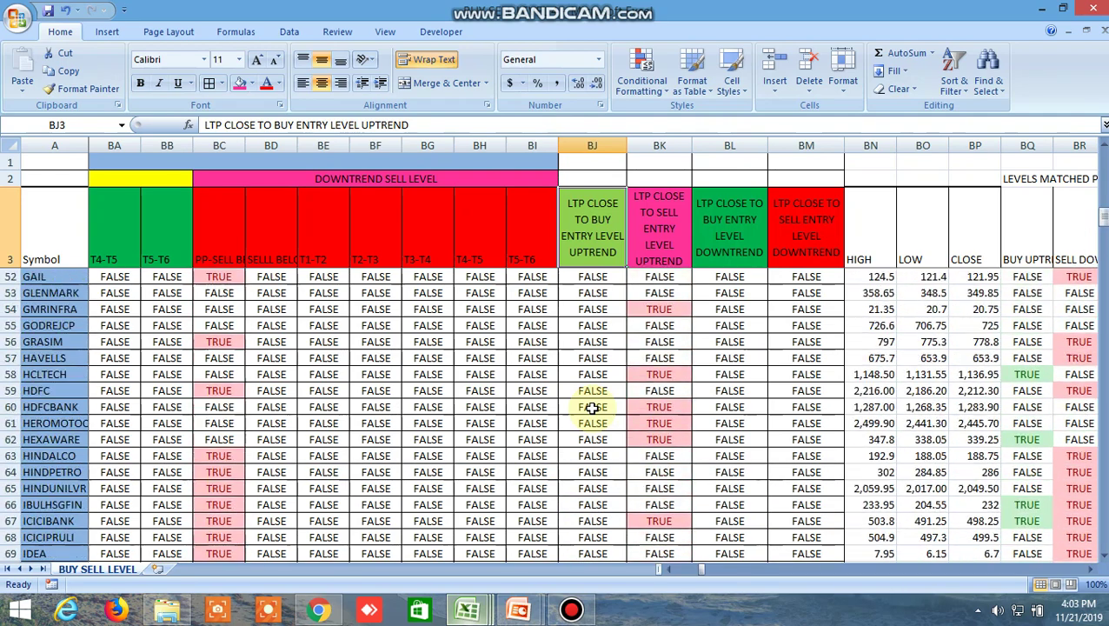
scroll(591, 407, up, 9)
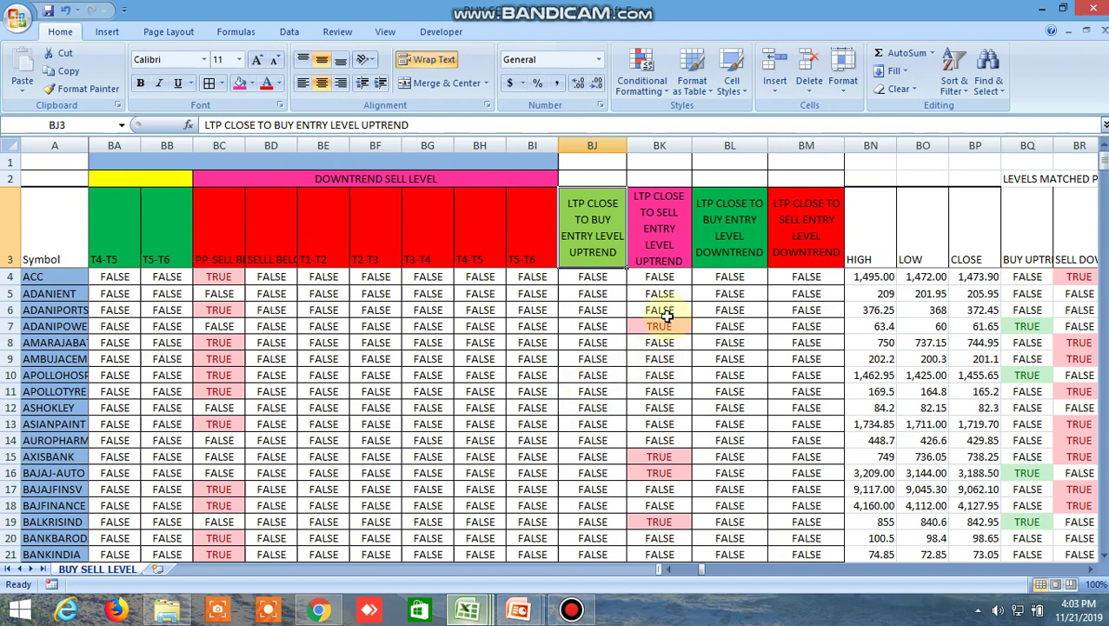
- Examine the LTP CLOSE TO SELL ENTRY LEVEL UPTREND column for stocks marked TRUE
click(660, 251)
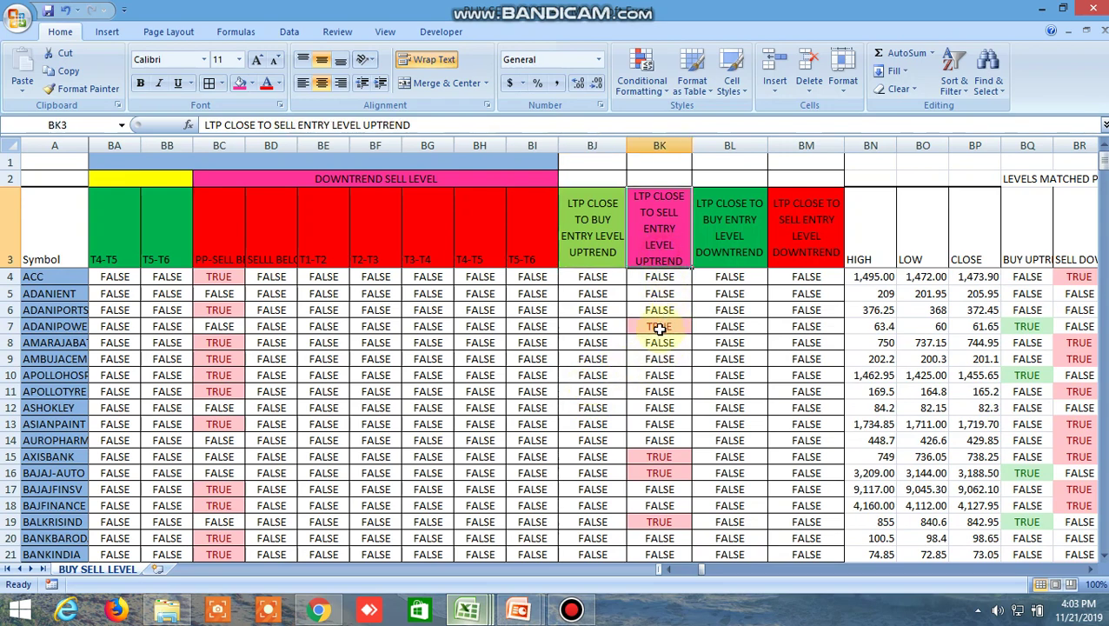
scroll(660, 328, down, 14)
scroll(661, 323, up, 10)
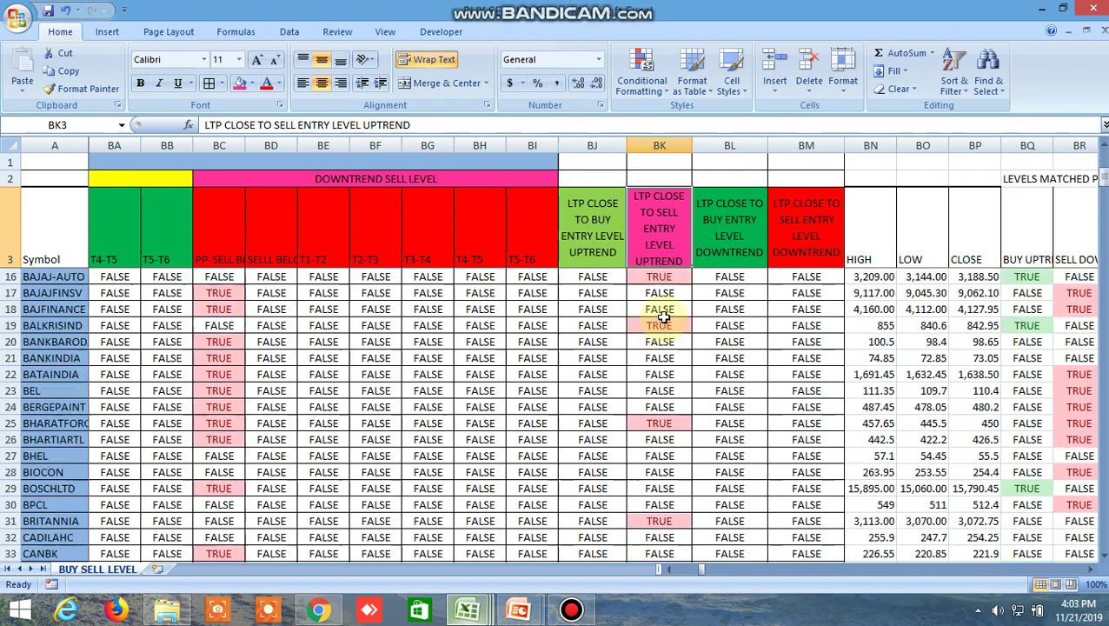
scroll(662, 318, up, 4)
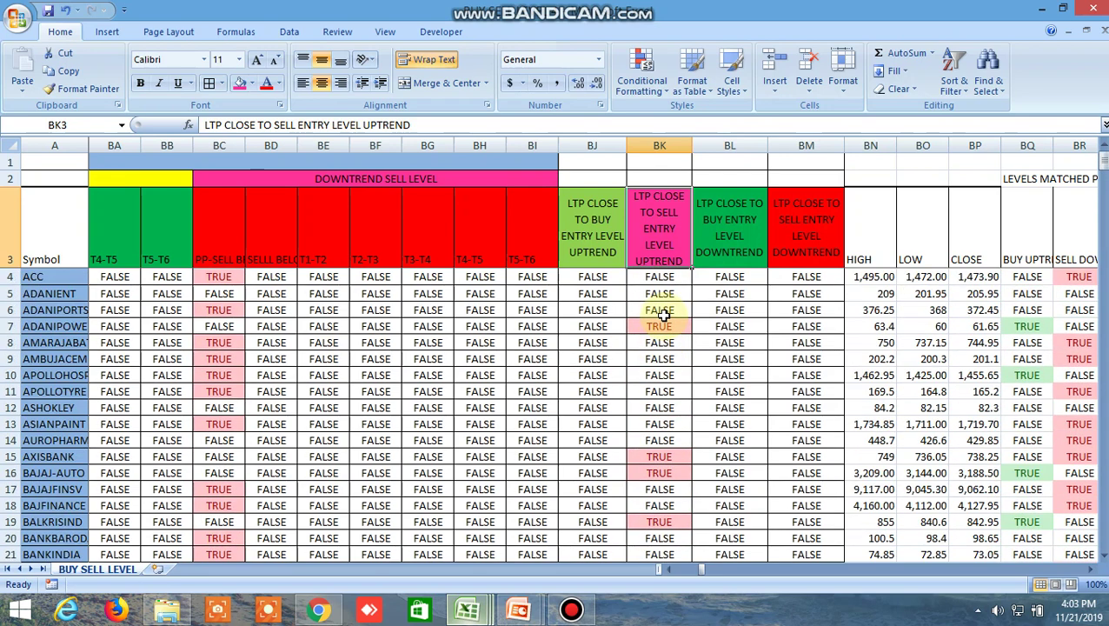
- Examine the LTP CLOSE TO BUY ENTRY LEVEL DOWNTREND column down the whole stock list
click(743, 242)
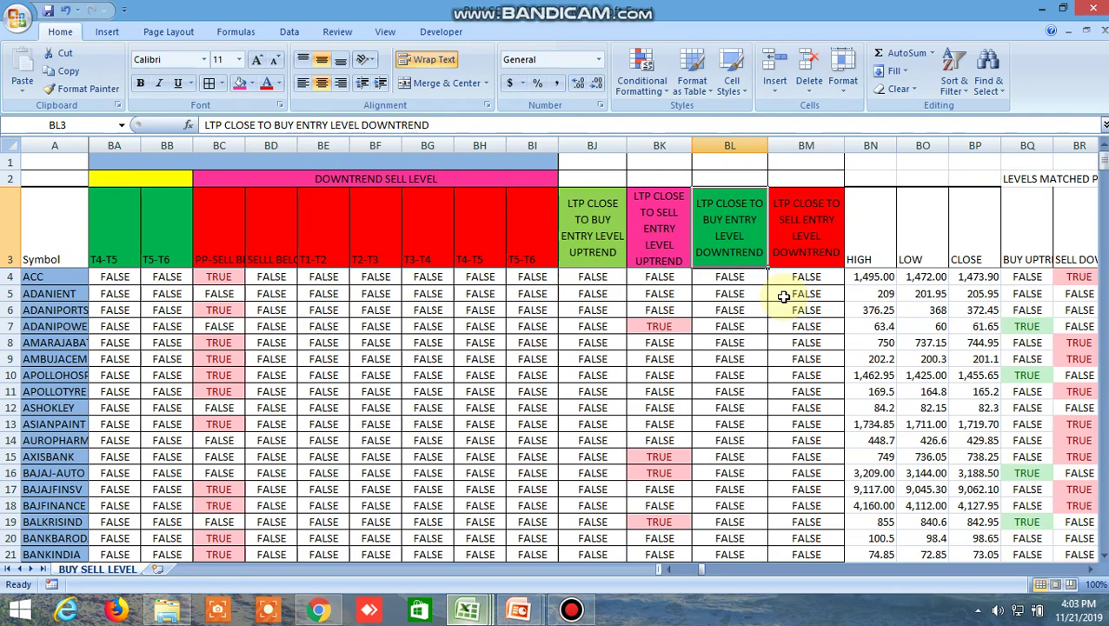
scroll(783, 296, down, 20)
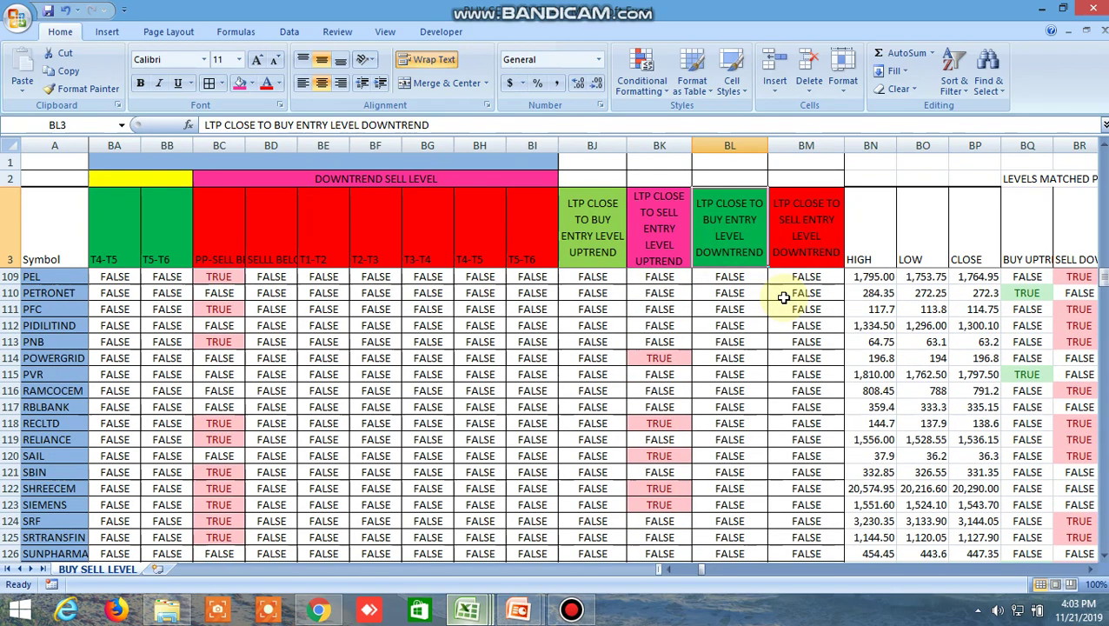
scroll(783, 296, down, 10)
scroll(783, 297, up, 12)
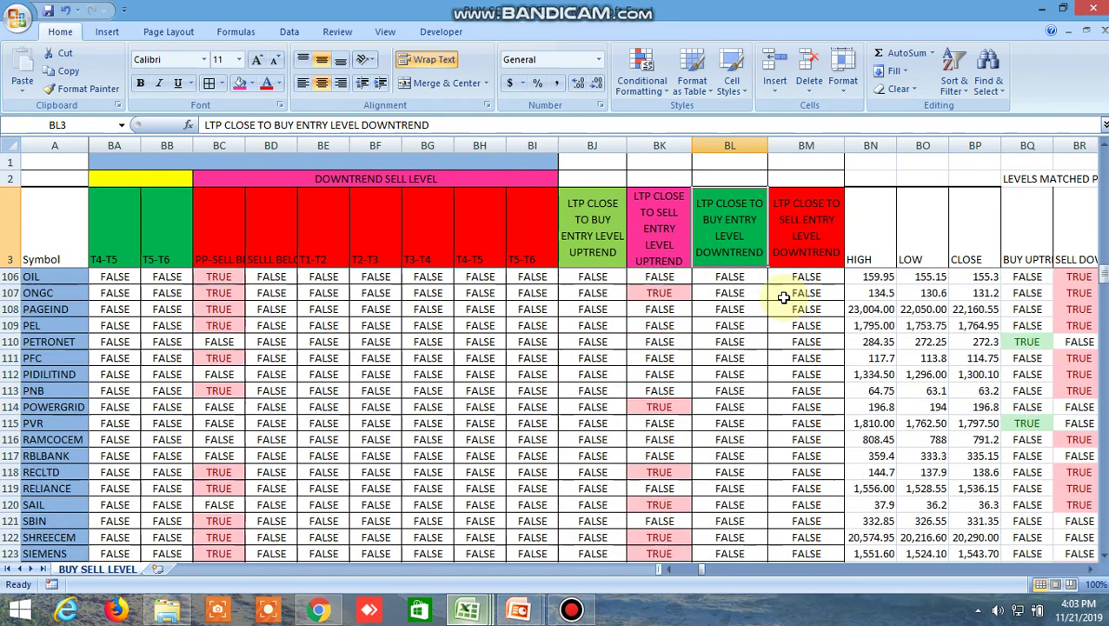
scroll(783, 296, up, 20)
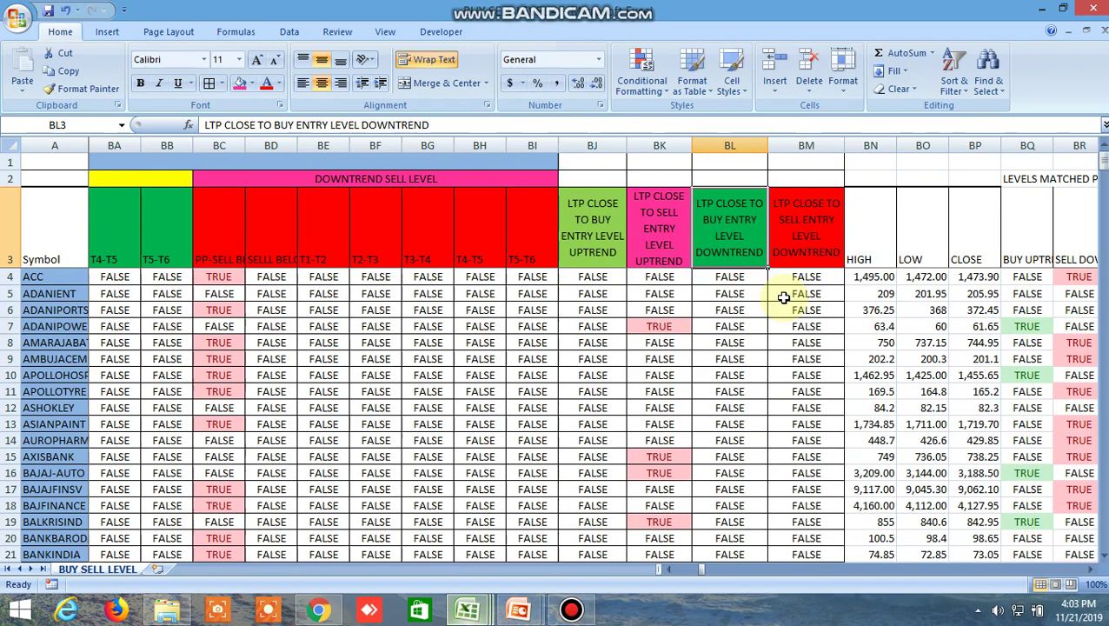
- View the HIGH, LOW, CLOSE and LEVELS MATCHED PROFIT MADE columns and switch to the WhatsApp chat in Chrome containing BUY SELL LEVEL 4.xlsx
click(1093, 569)
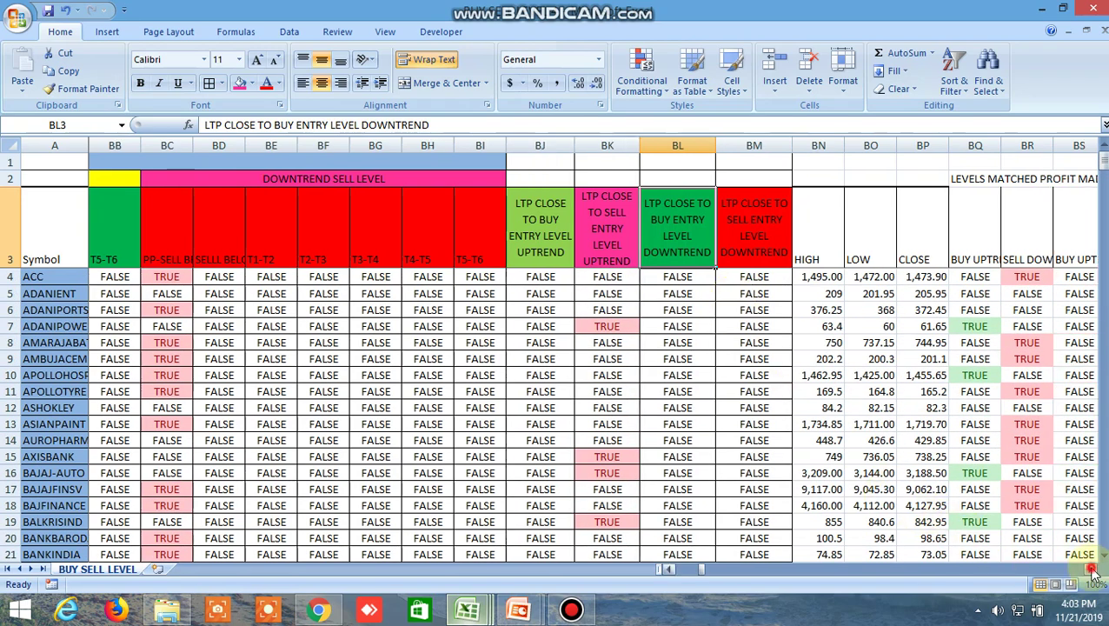
click(1093, 569)
click(1094, 569)
mouse_move(319, 610)
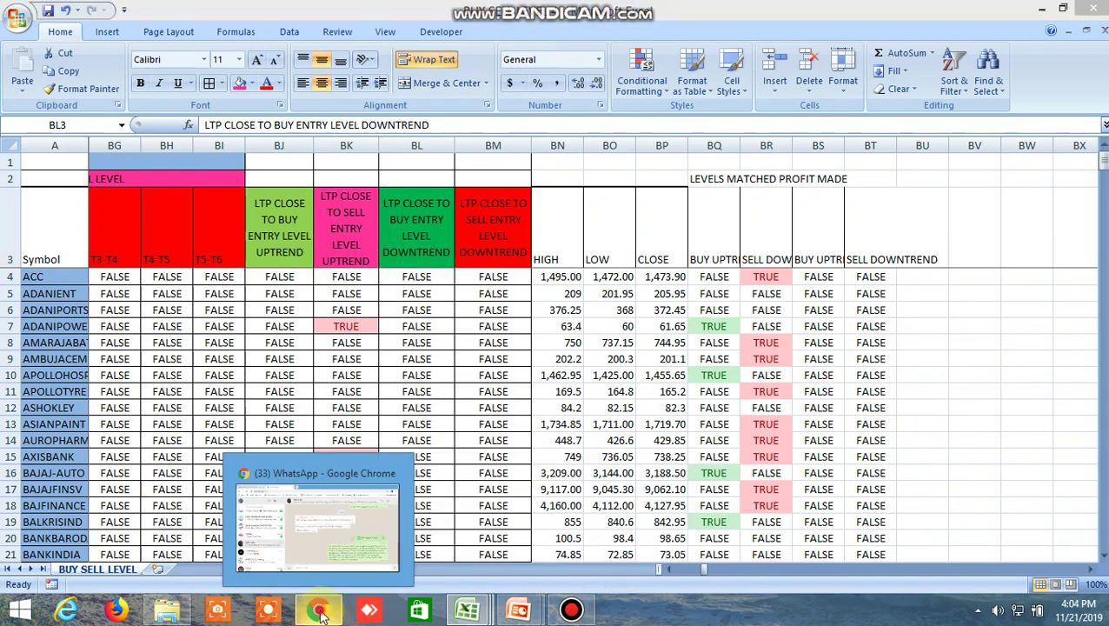
click(497, 459)
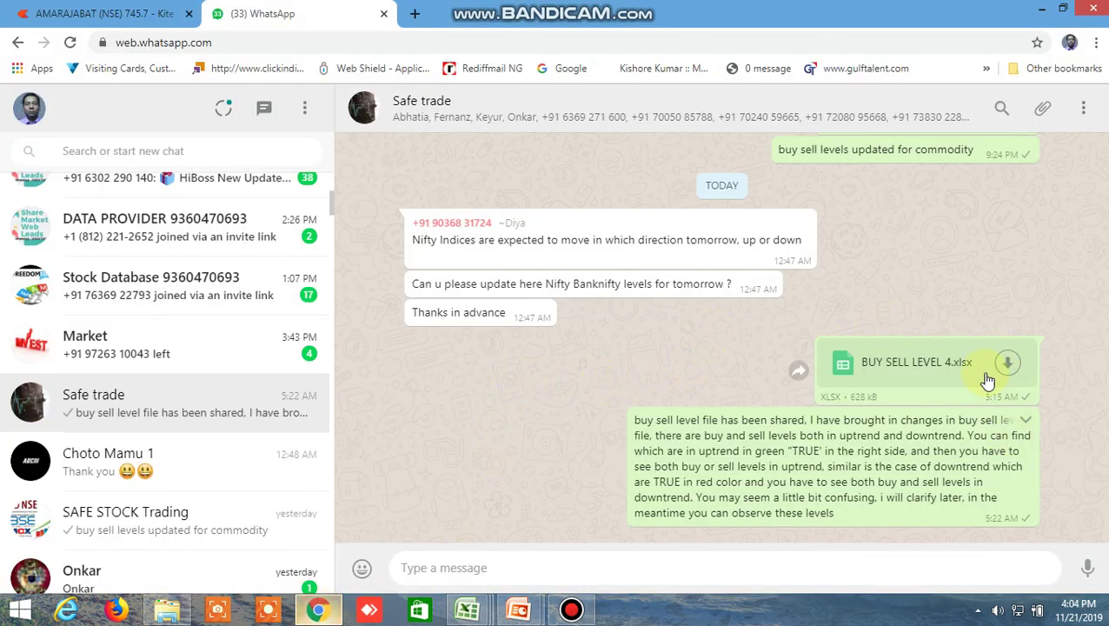
- Look at the data (17) workbook and the WhatsApp chat again, and return to the BUY SELL LEVEL 4 workbook in Excel
click(469, 614)
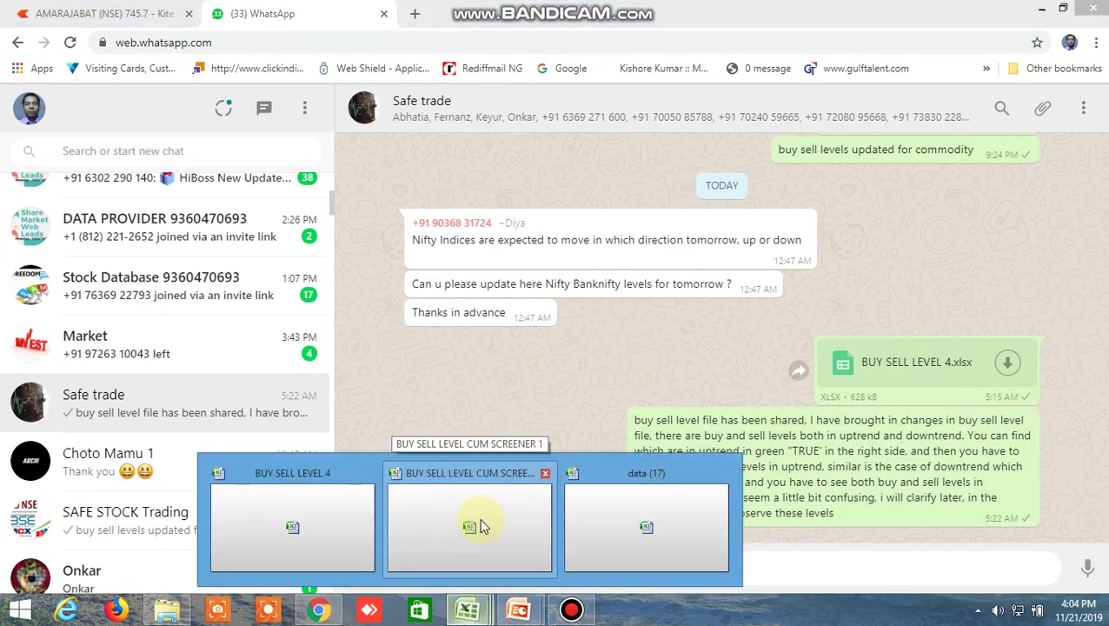
click(652, 522)
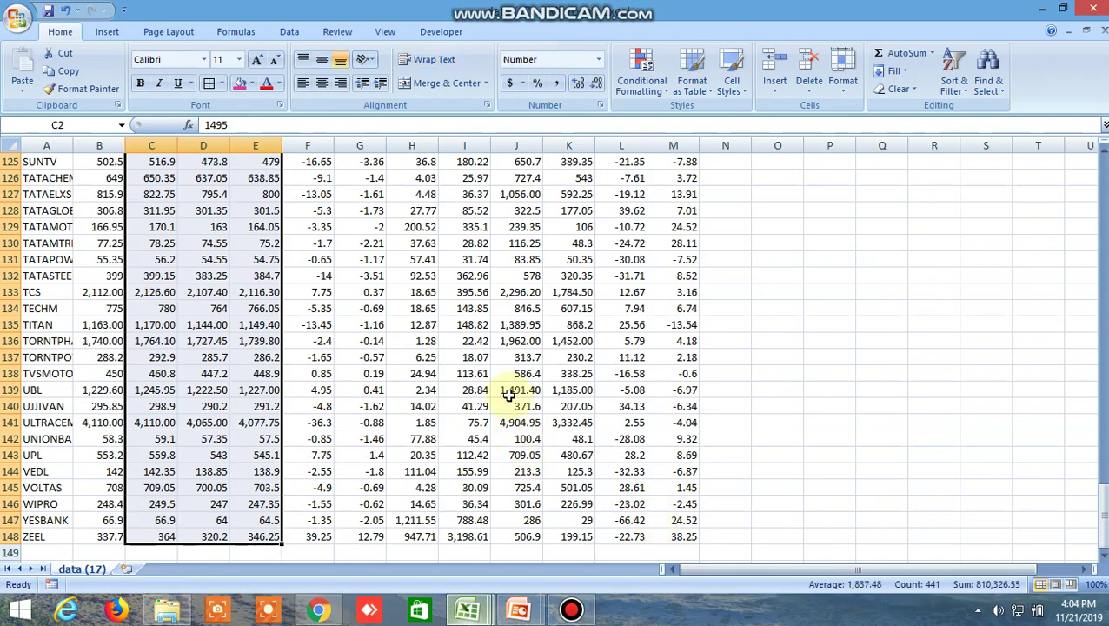
click(318, 610)
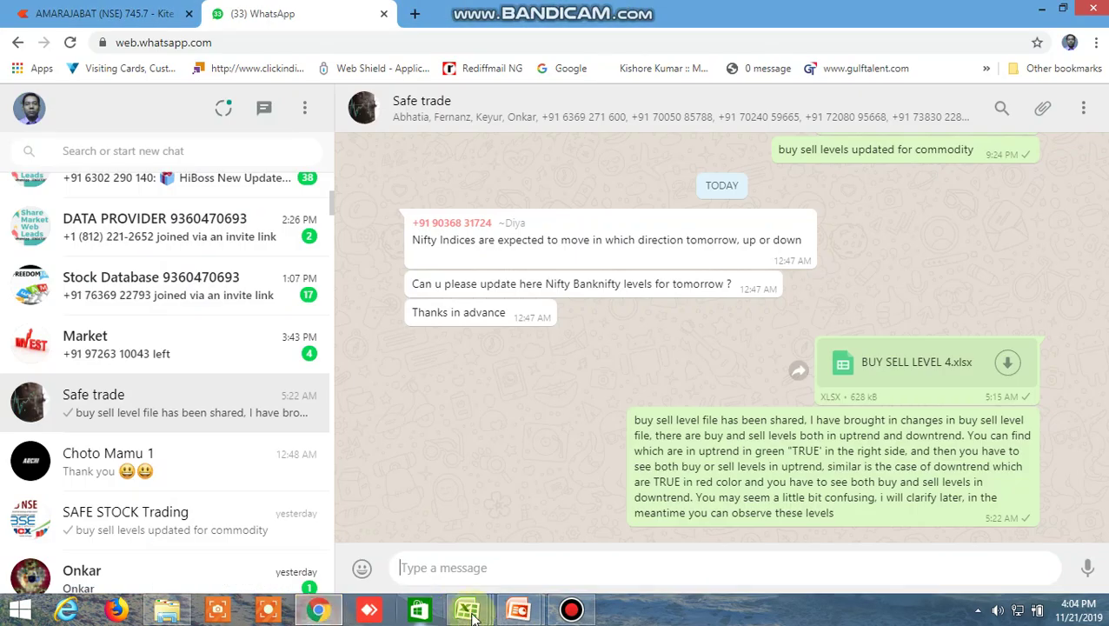
mouse_move(462, 613)
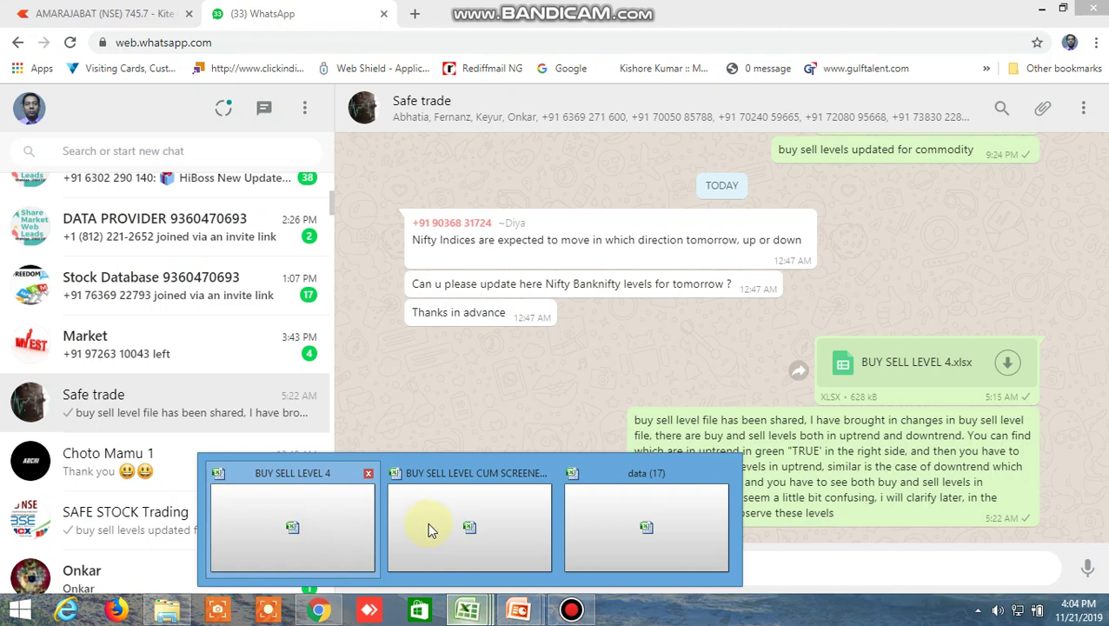
click(295, 525)
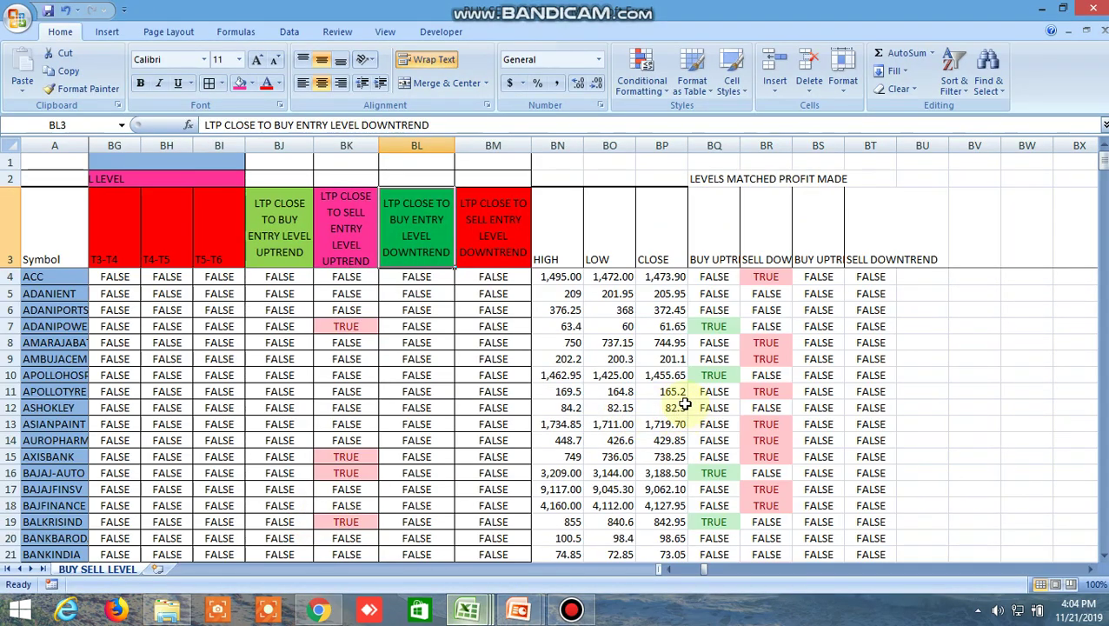
- Examine the HIGH, LOW and CLOSE column headings beside the LTP entry level columns
click(540, 252)
click(609, 244)
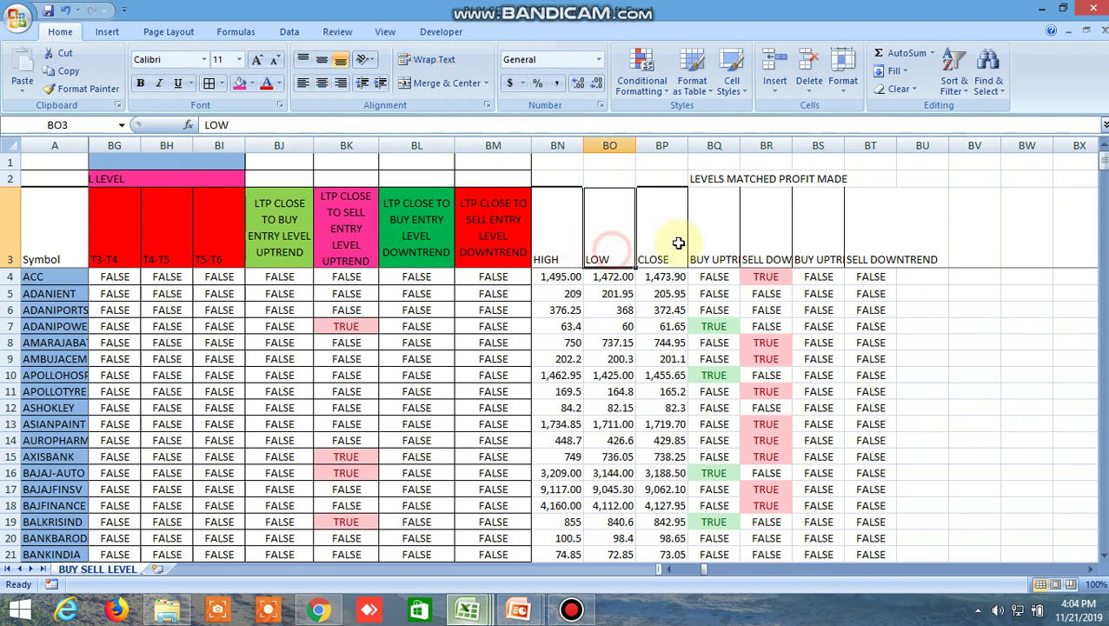
click(672, 239)
- Examine the LEVELS MATCHED PROFIT MADE section's BUY UPTREND heading and the first two result cells for ACC
click(770, 178)
click(817, 178)
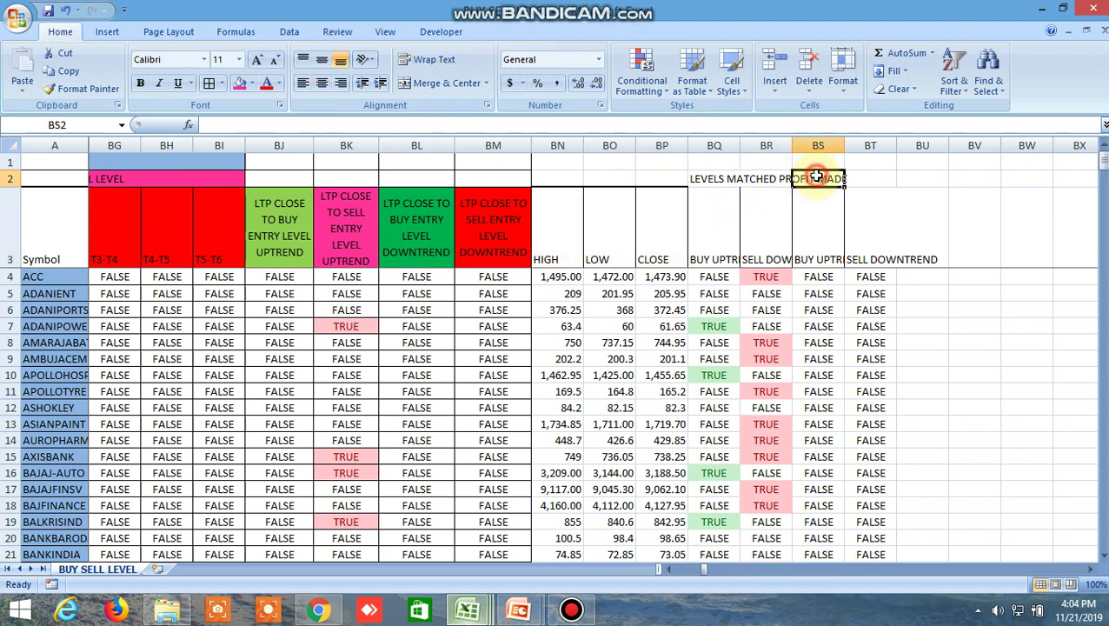
click(715, 246)
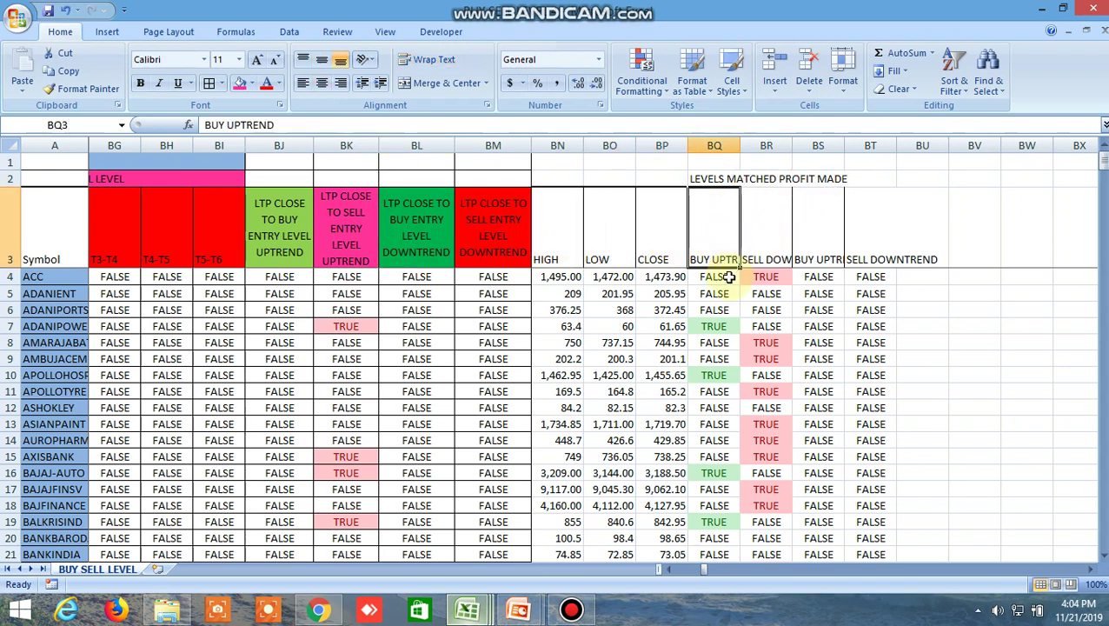
click(722, 276)
click(763, 278)
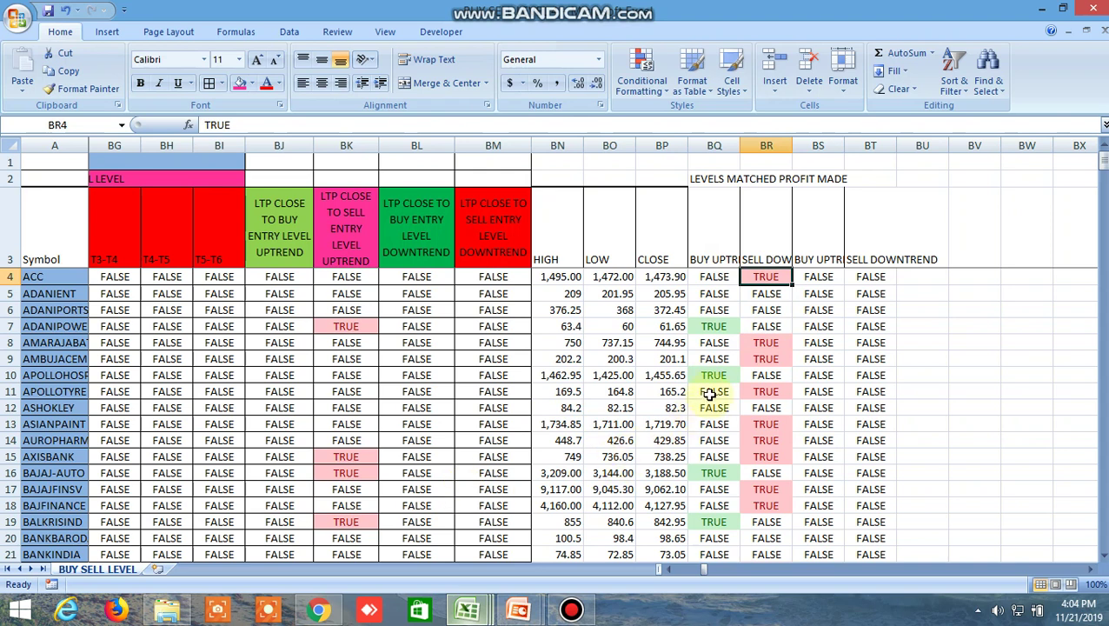
- Compare the SELL DOWNTREND heading with the BUY UPTREND heading and its ACC result under LEVELS MATCHED PROFIT MADE
click(765, 244)
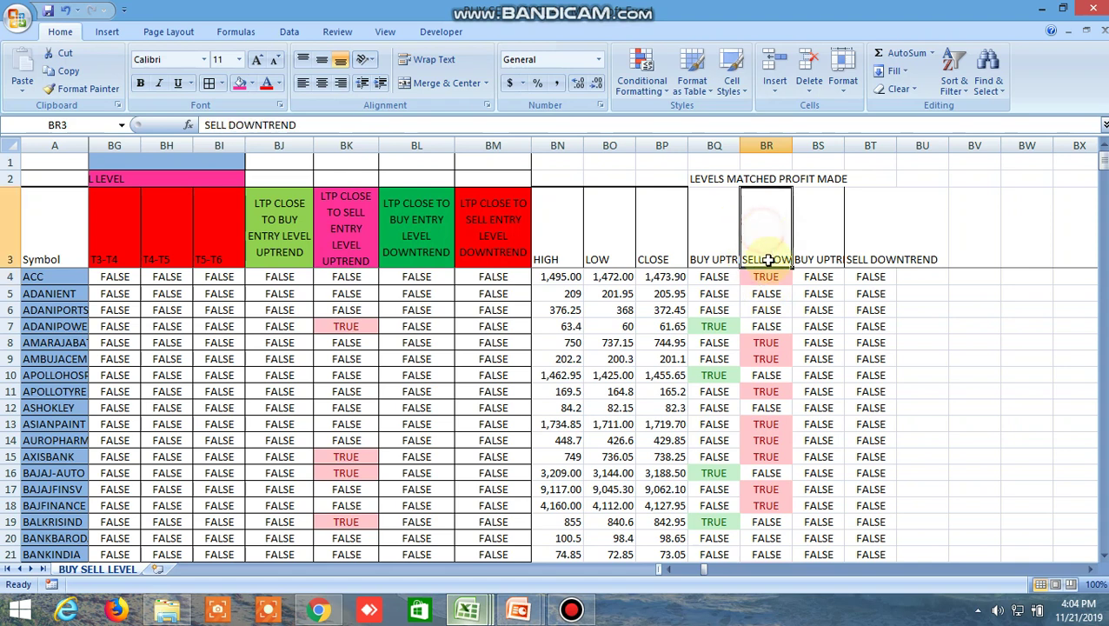
click(722, 278)
click(720, 247)
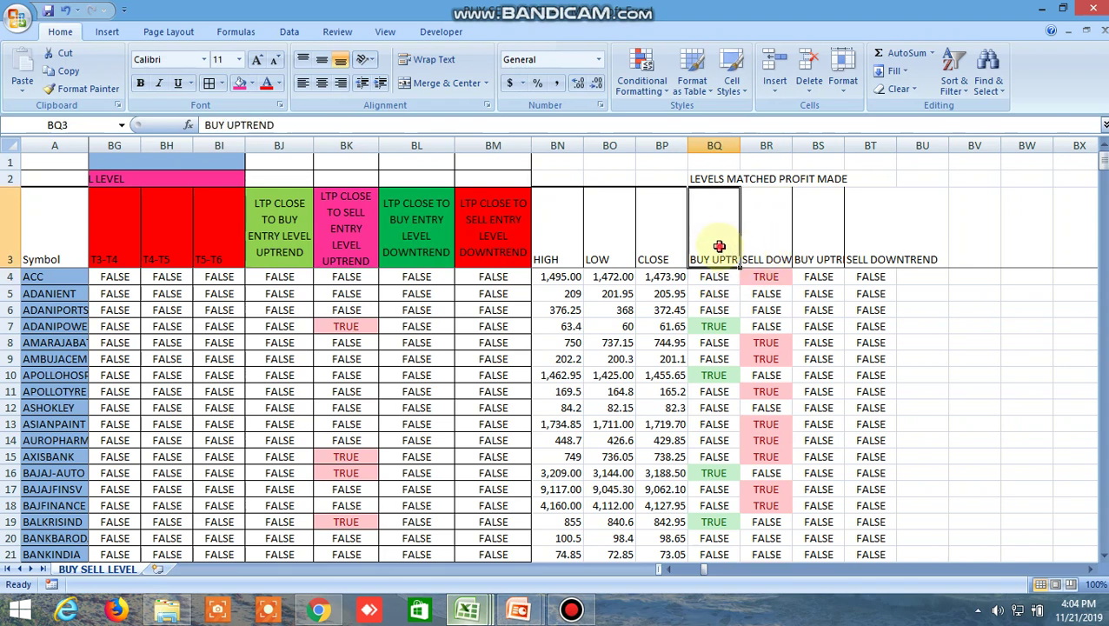
- Examine the SELL DOWNTREND heading and compare ACC's BUY UPTREND and SELL DOWNTREND results under LEVELS MATCHED PROFIT MADE
click(766, 253)
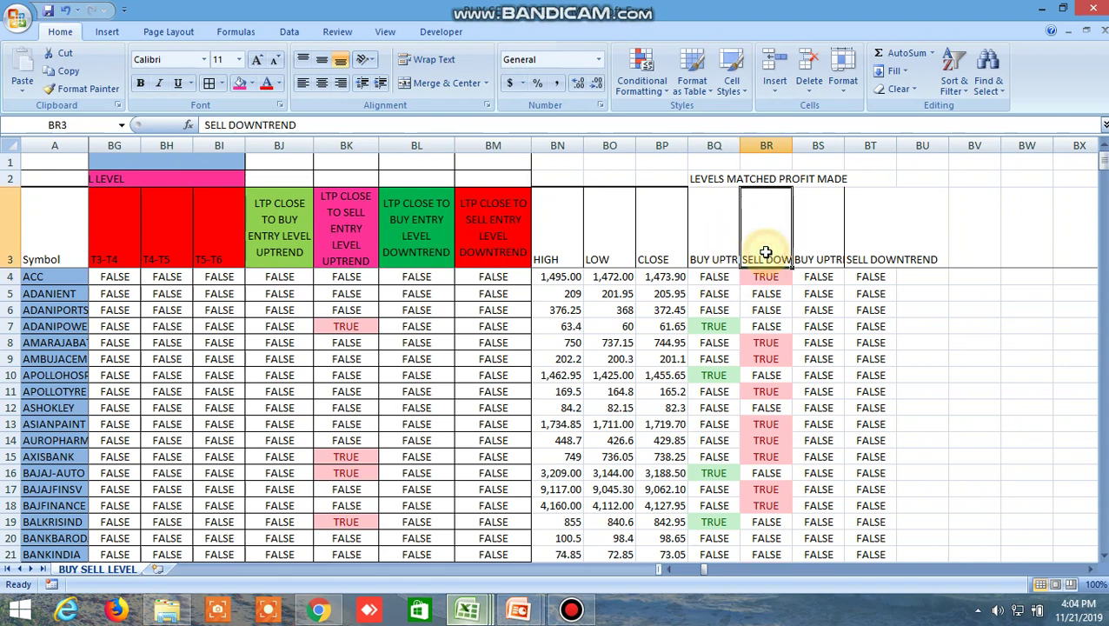
click(718, 277)
click(766, 276)
click(781, 252)
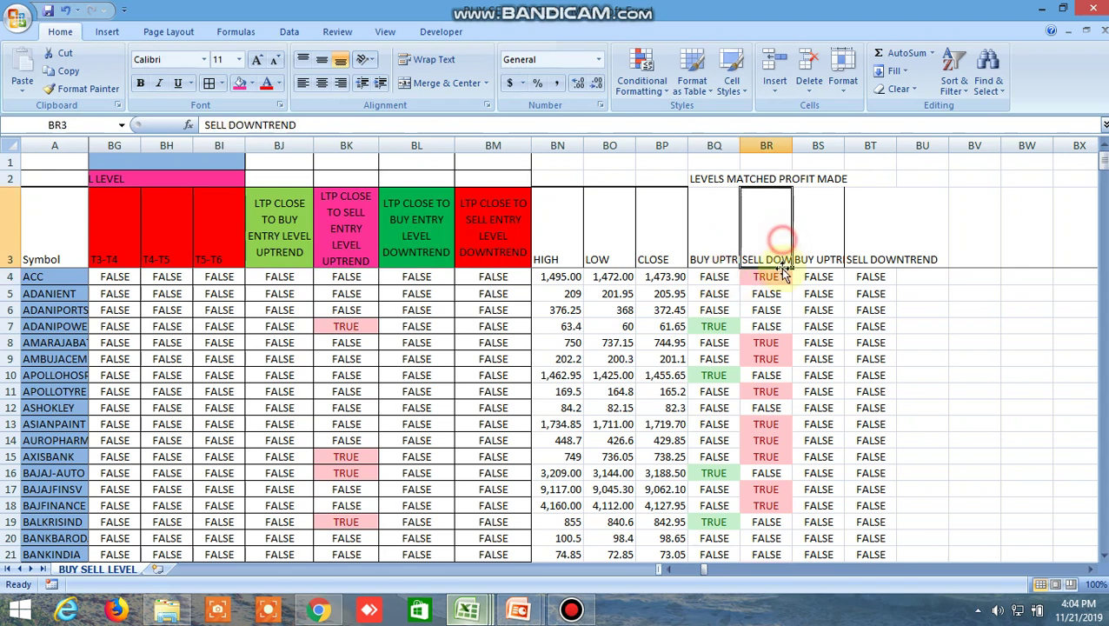
click(772, 277)
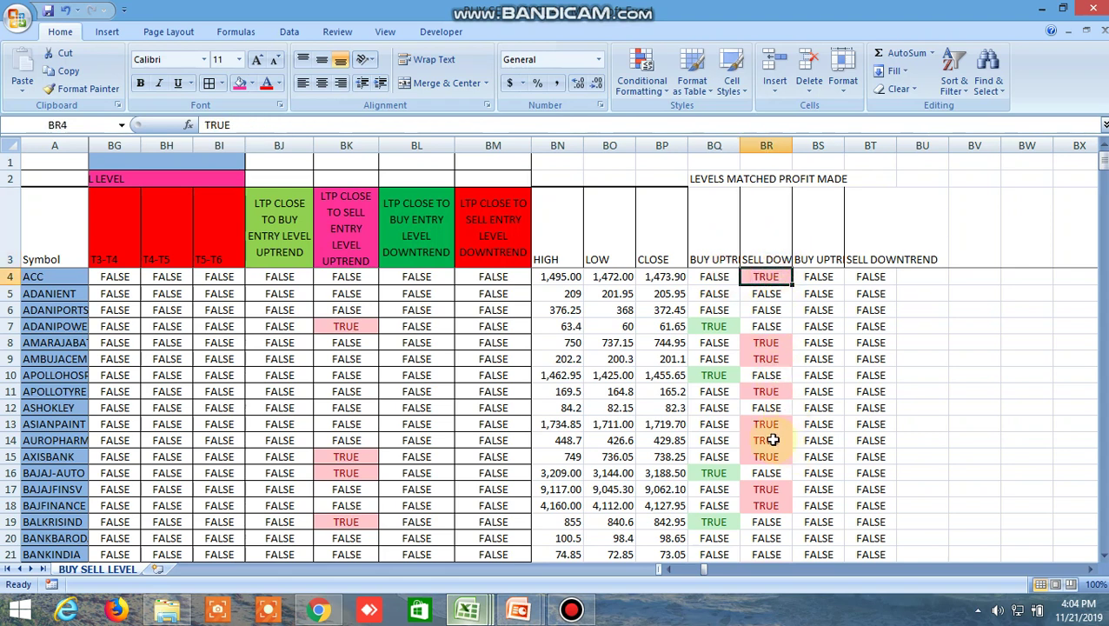
- Compare ACC's LOW beside the matched-profit results with its LOW and uptrend SELL BELOW level at the start of the sheet
click(609, 277)
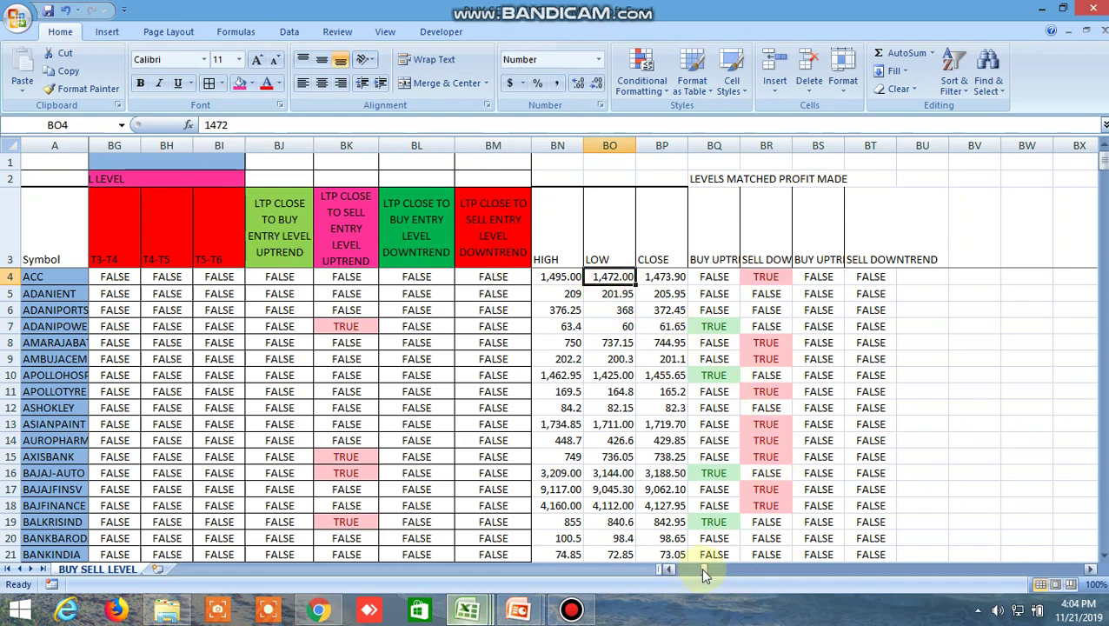
drag(704, 571, 674, 570)
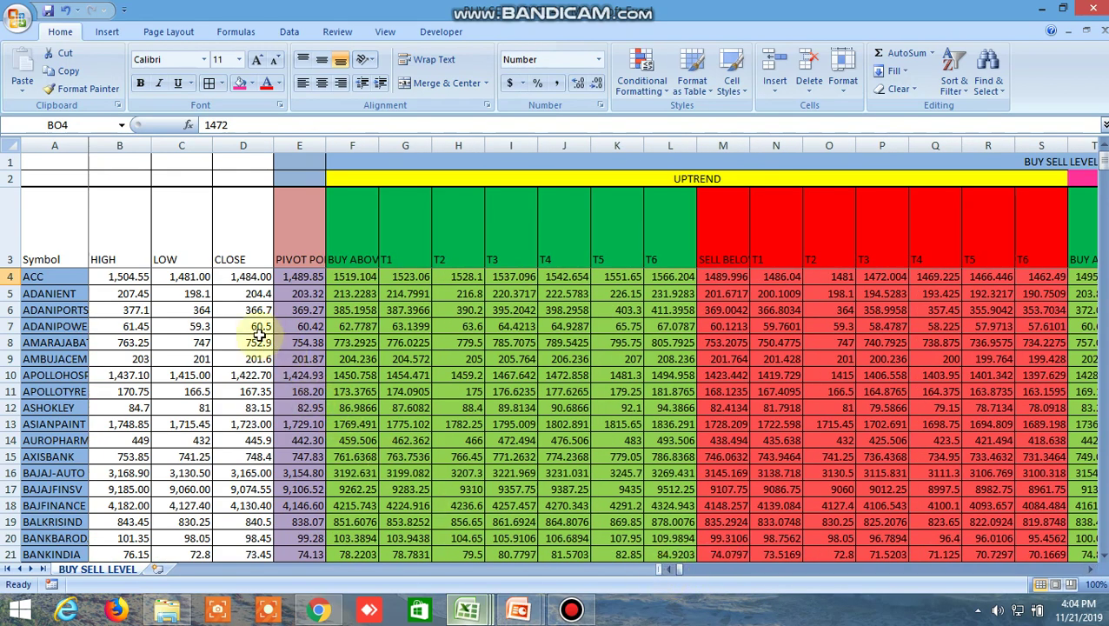
click(191, 278)
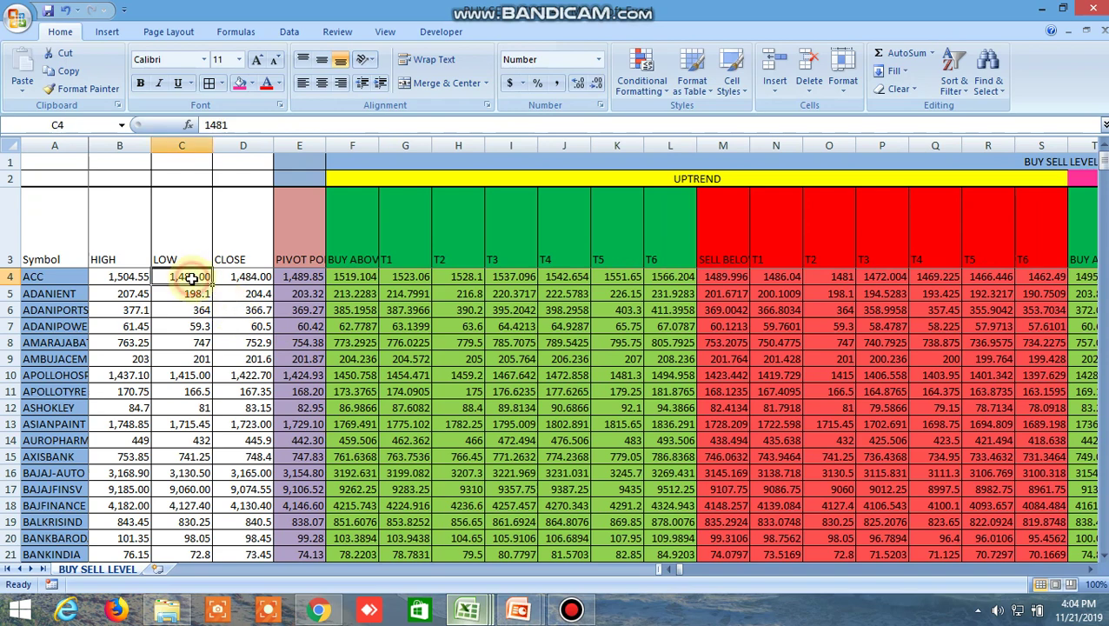
click(721, 281)
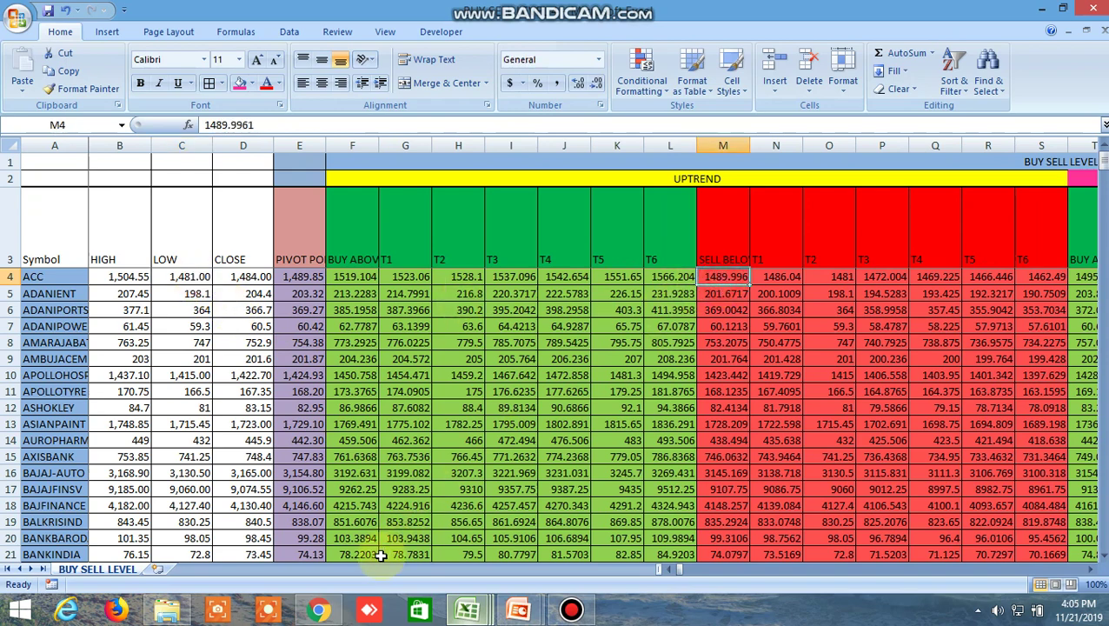
- Switch to the Kite page in Chrome and show the market depth for ACC in watchlist 1
click(318, 611)
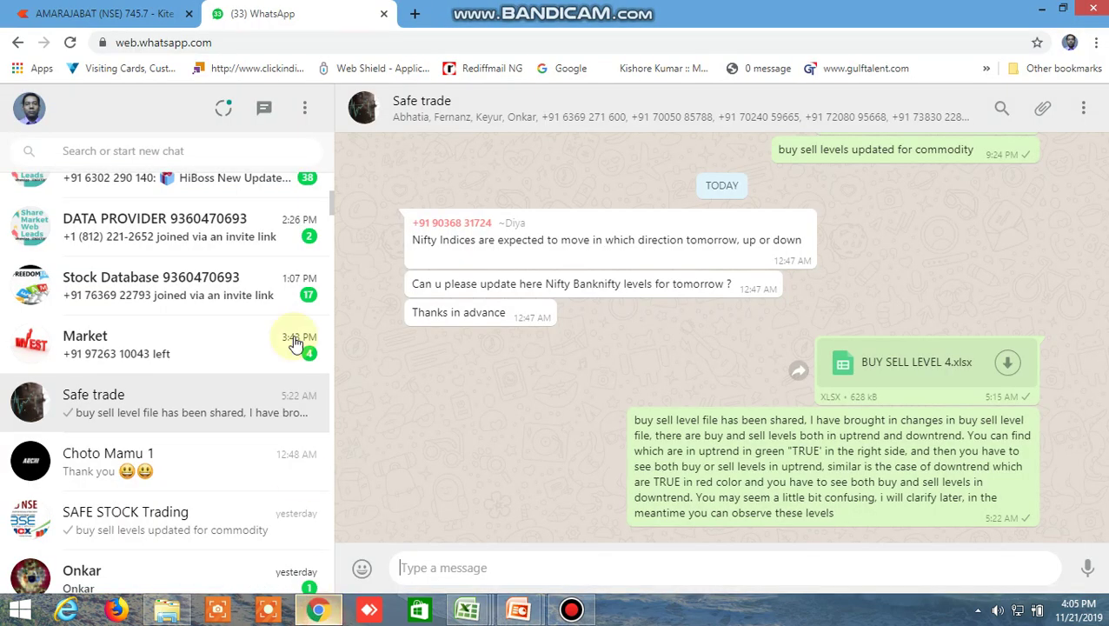
click(130, 12)
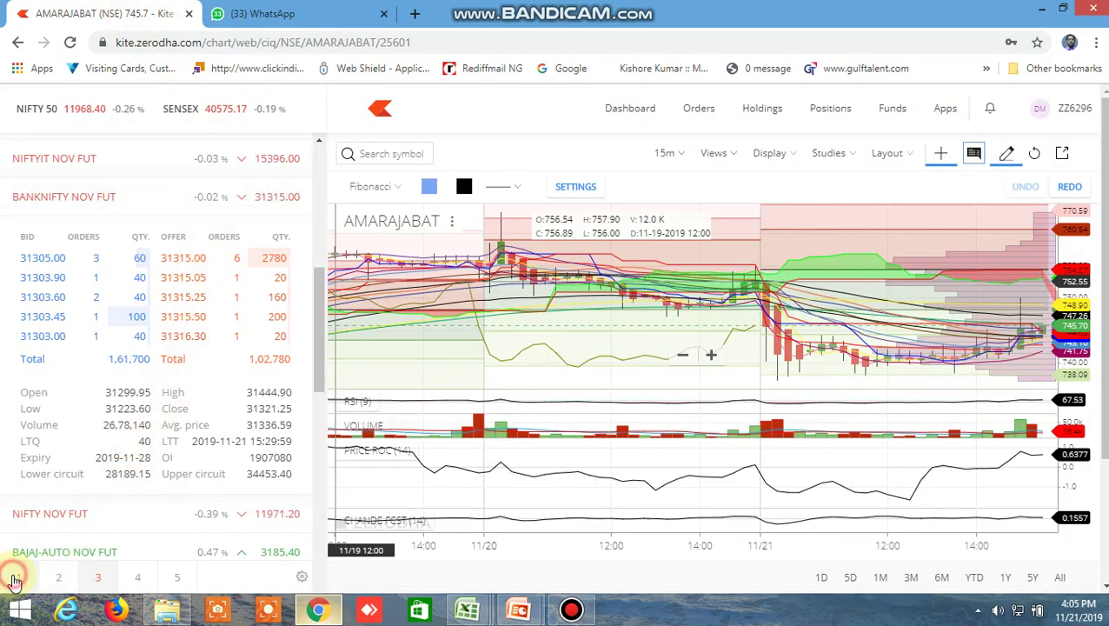
click(15, 577)
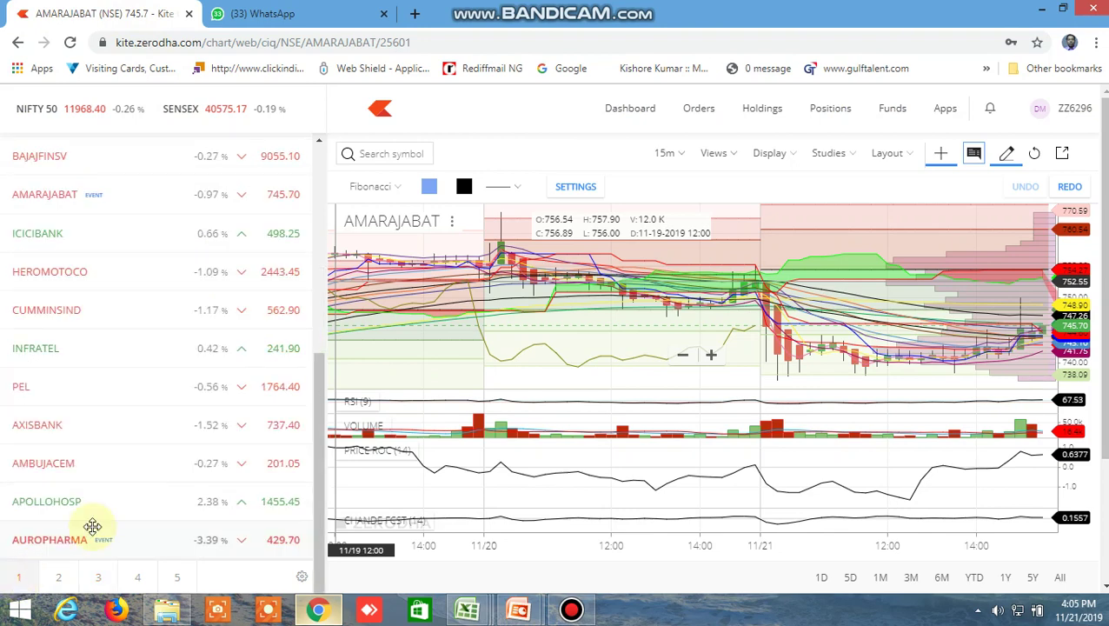
scroll(162, 330, up, 3)
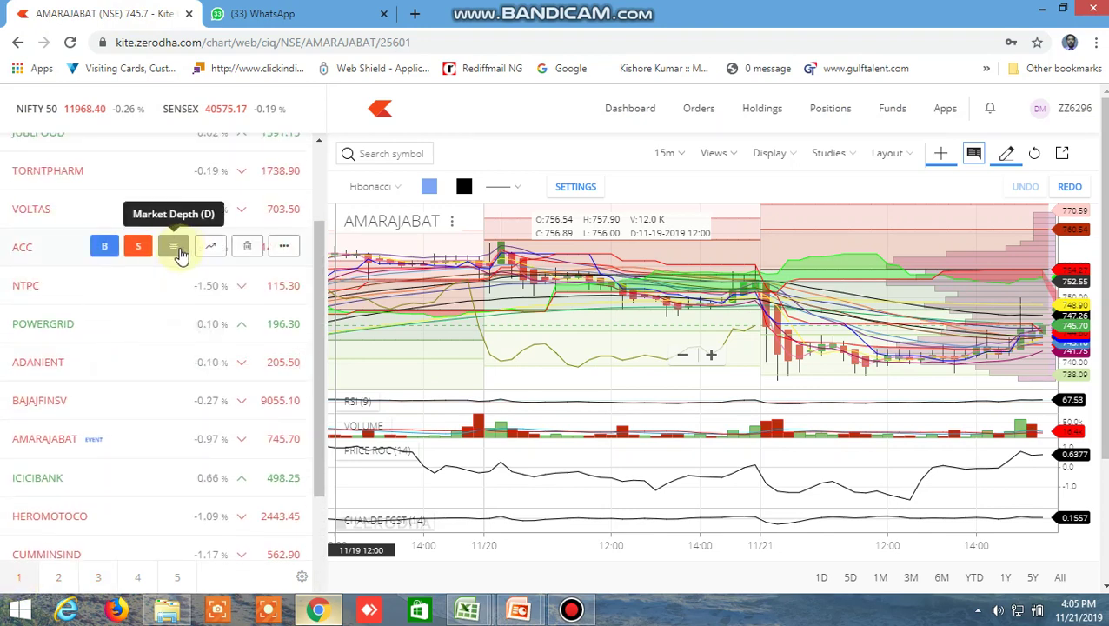
click(174, 250)
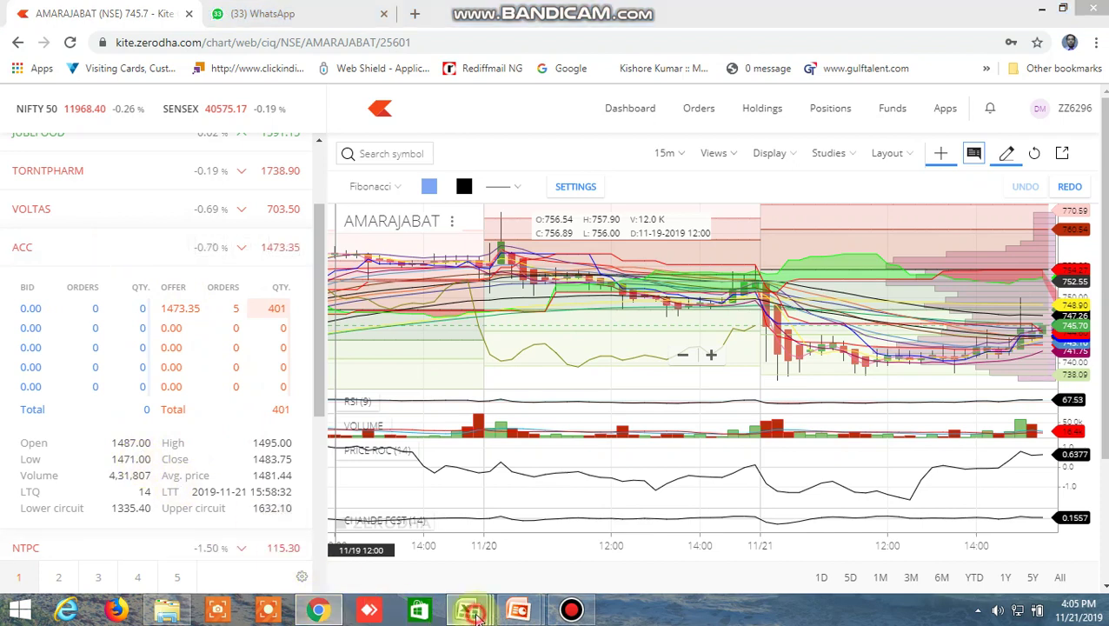
- Return to the BUY SELL LEVEL 4 workbook in Excel and examine ACC's uptrend sell targets T1, T2 and T3
mouse_move(467, 610)
click(281, 523)
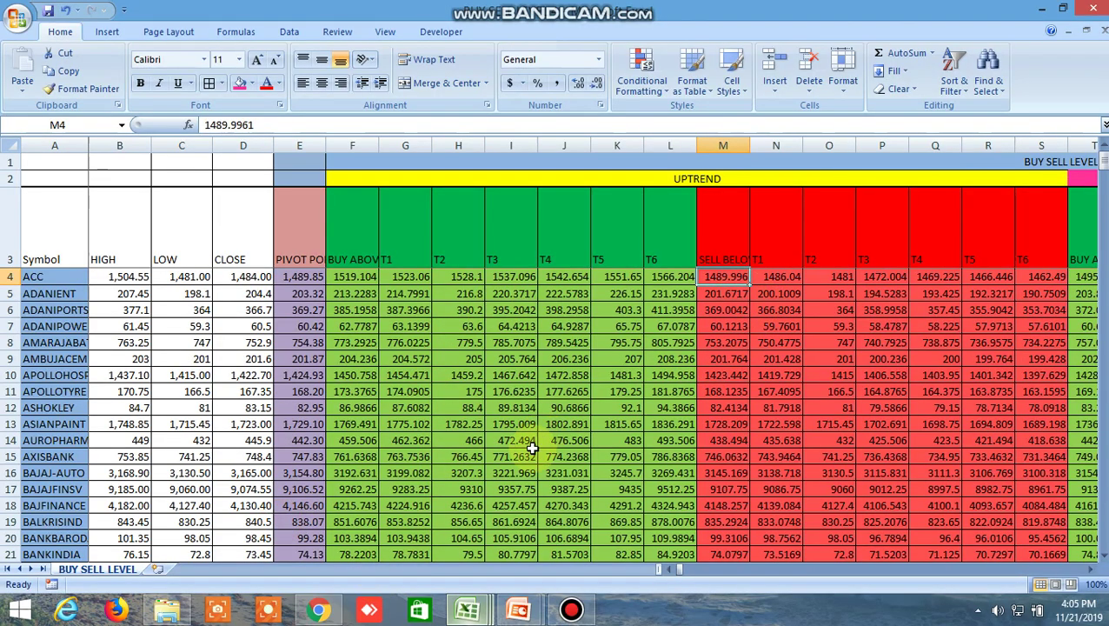
click(782, 278)
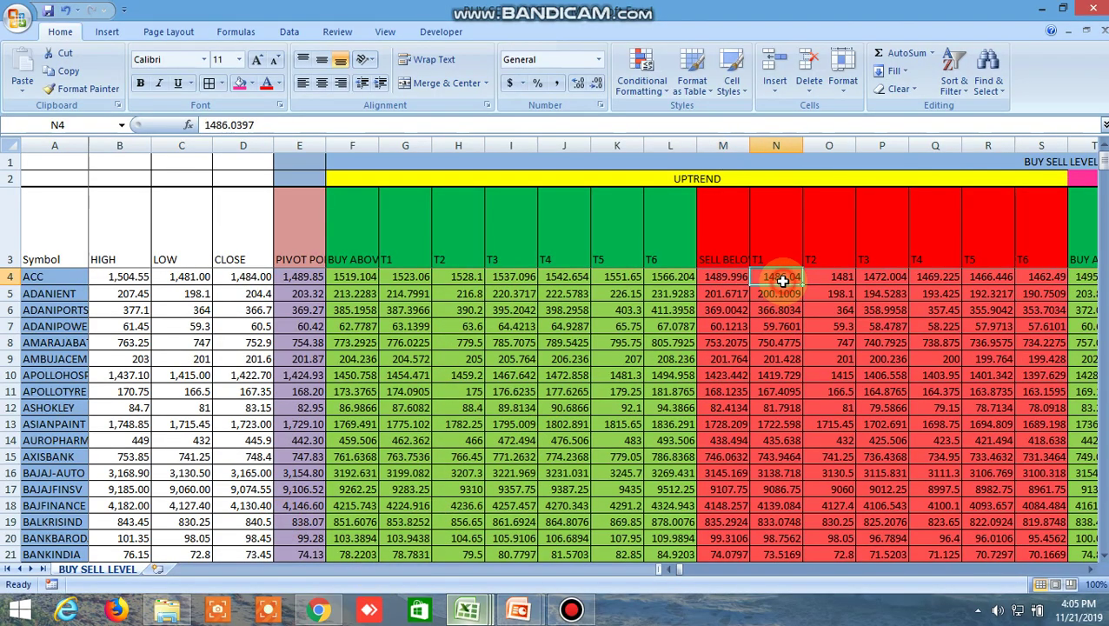
click(831, 280)
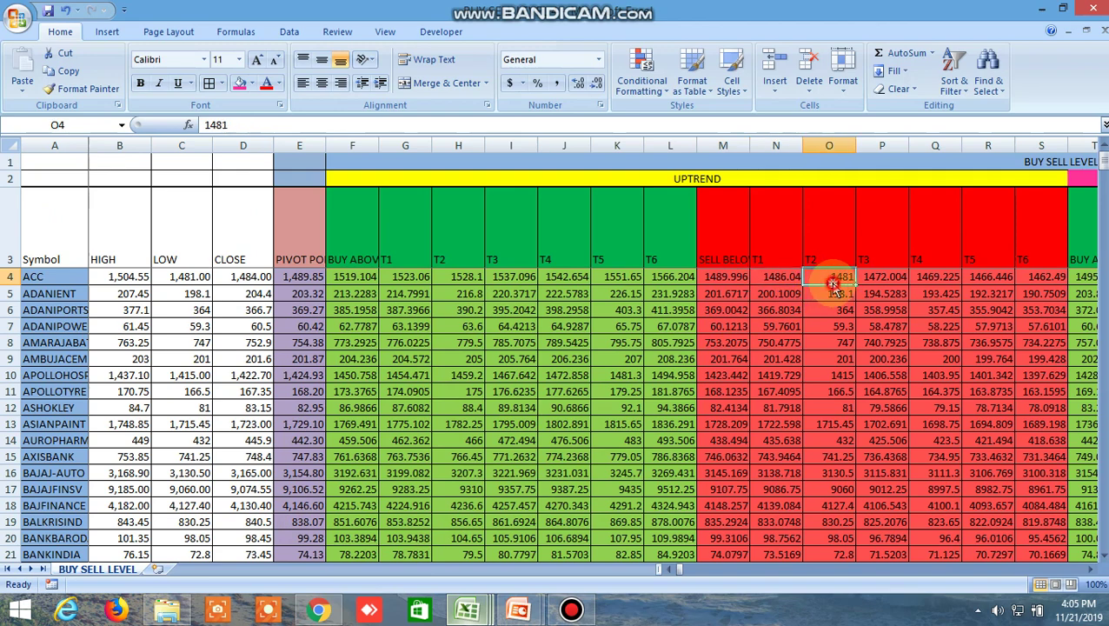
click(886, 278)
- Switch back to Kite in Chrome and open the ACC chart from the watchlist
click(339, 615)
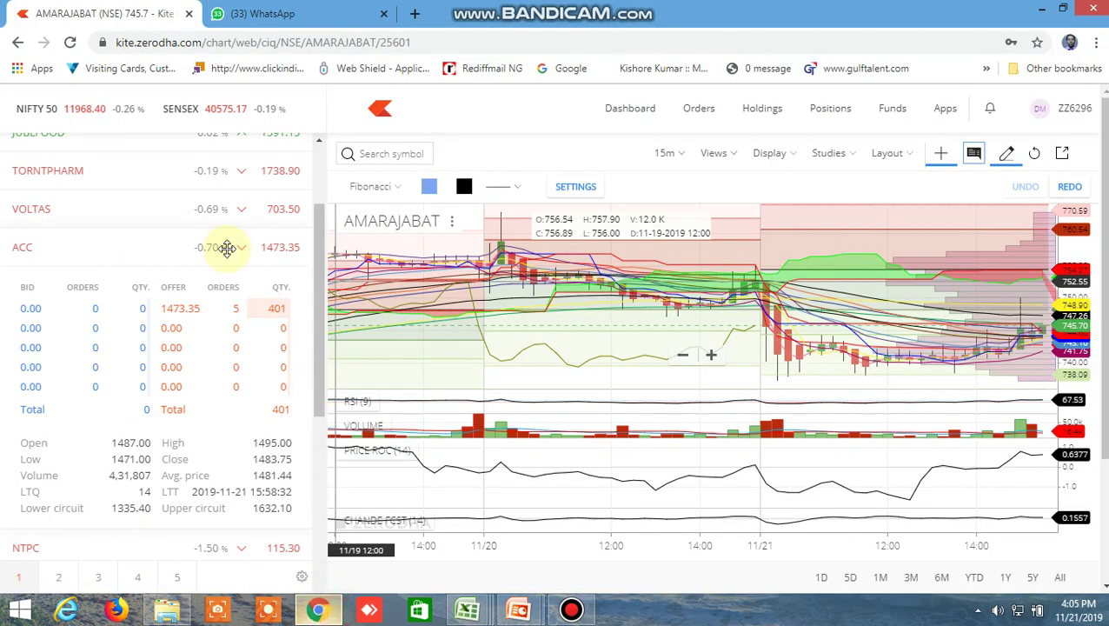
mouse_move(210, 246)
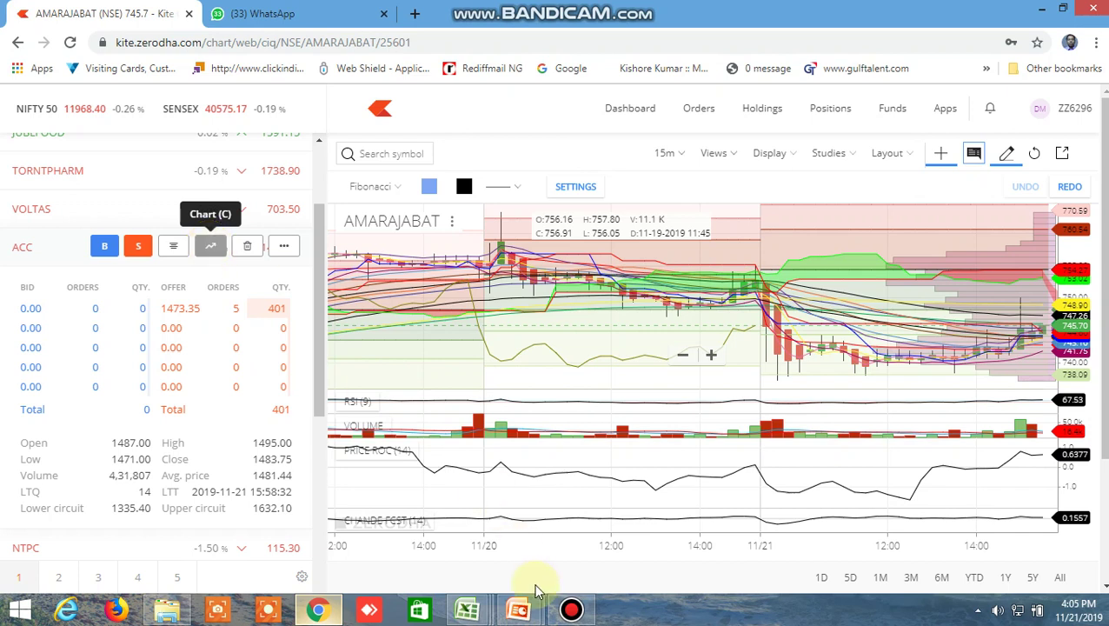
click(571, 610)
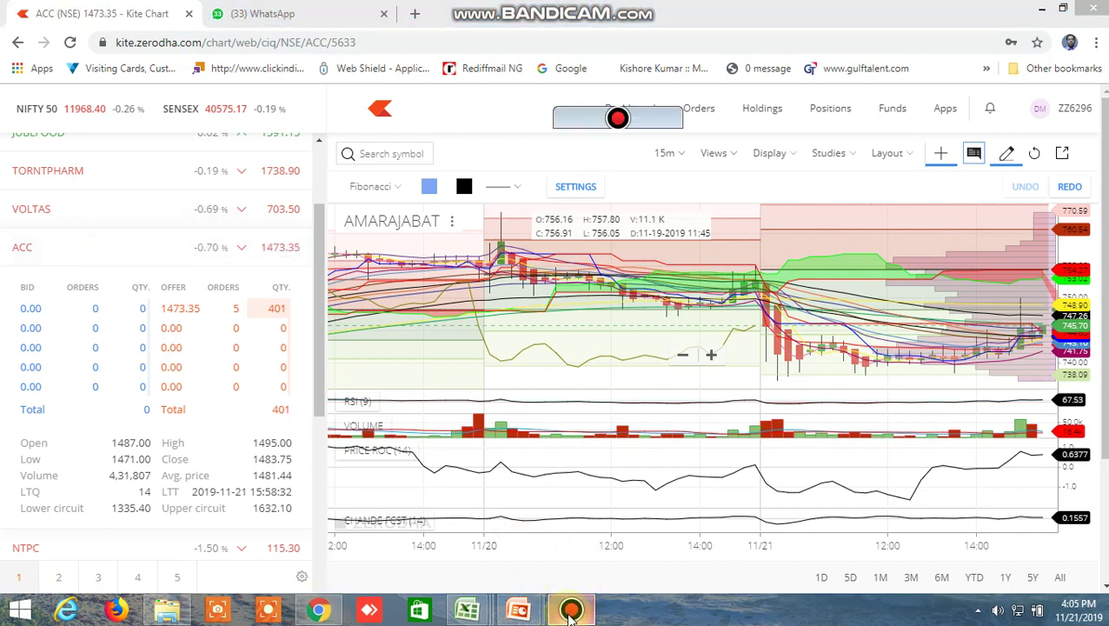
click(571, 611)
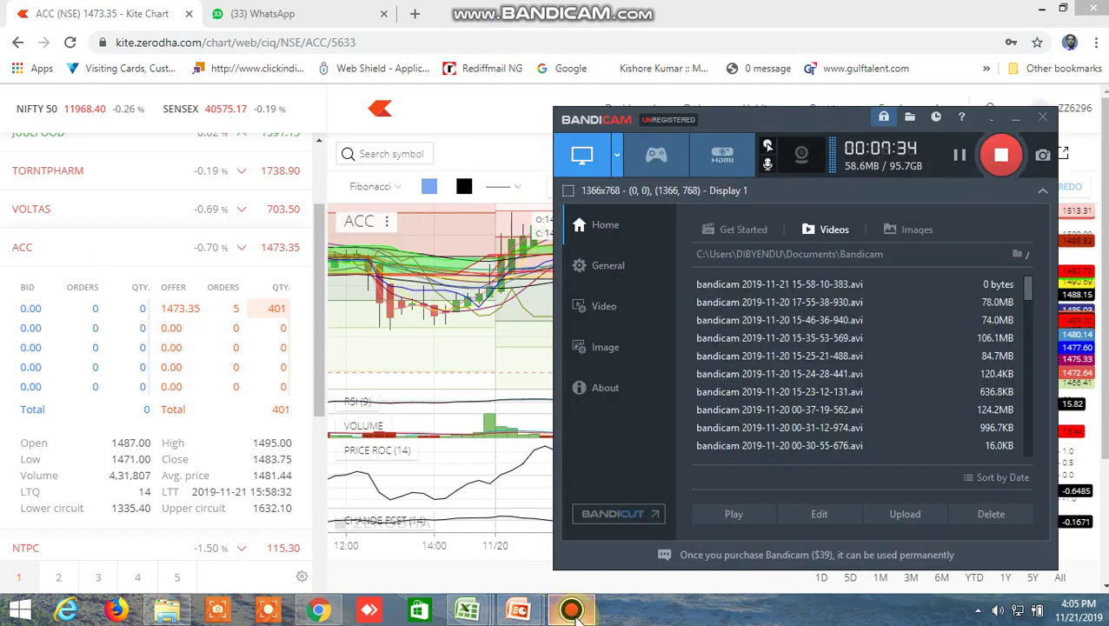
click(1015, 117)
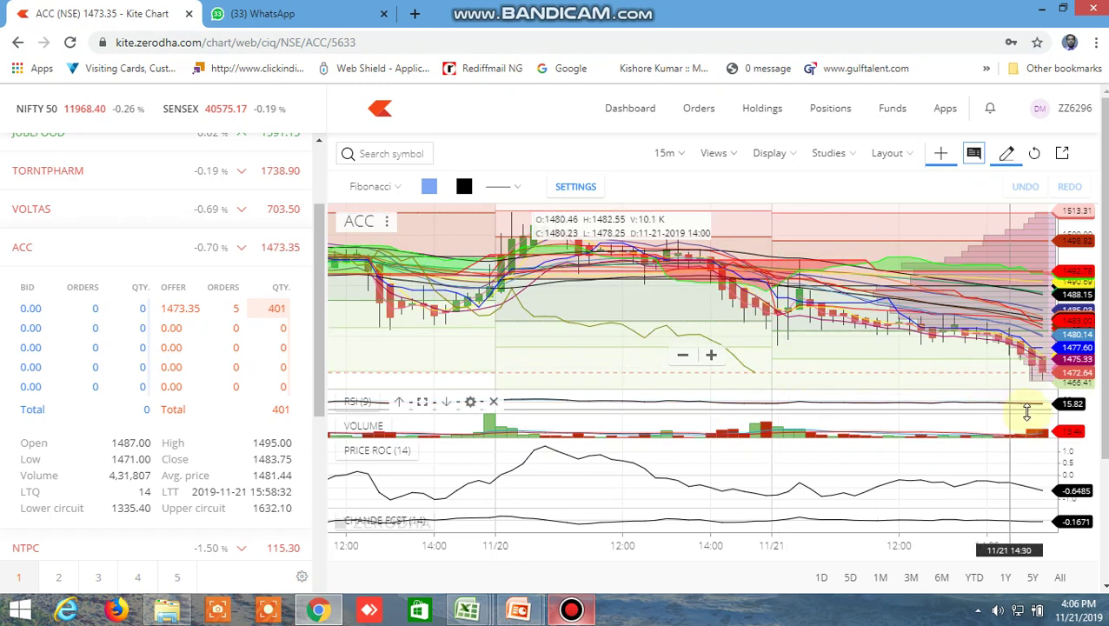
- Return to BUY SELL LEVEL 4 in Excel and examine APOLLOHOSP's BUY UPTREND result under LEVELS MATCHED PROFIT MADE and its HIGH
mouse_move(470, 601)
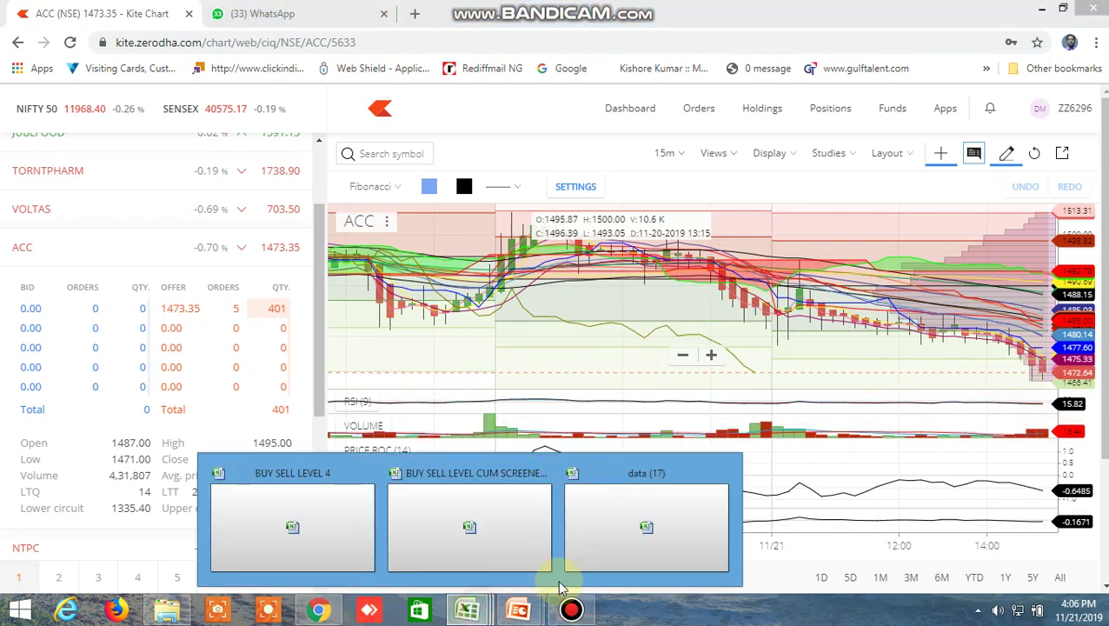
click(320, 517)
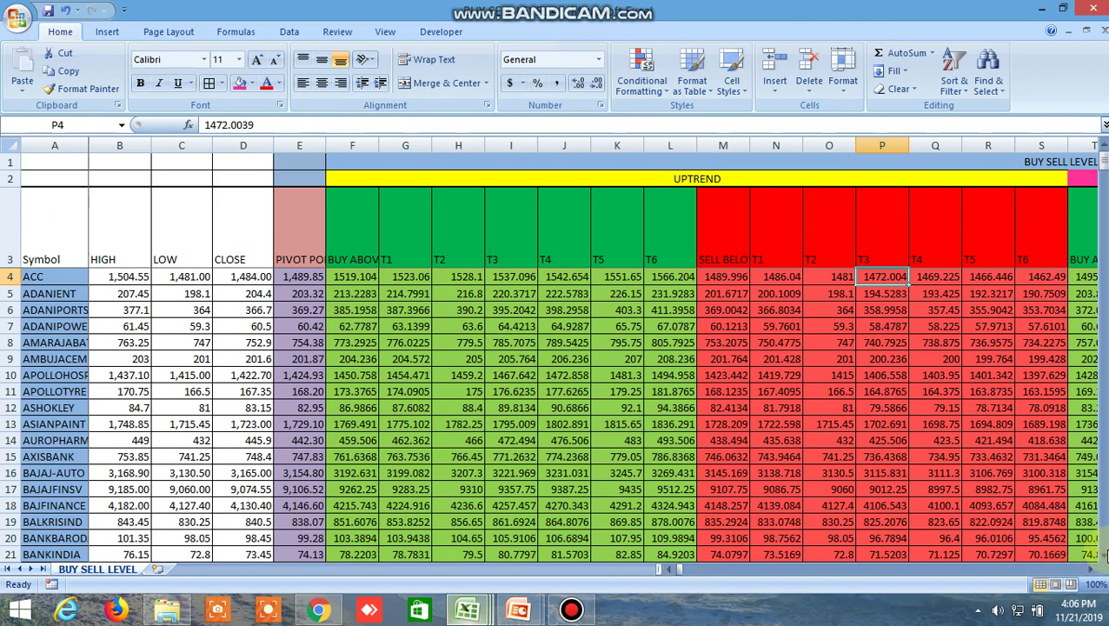
click(1090, 569)
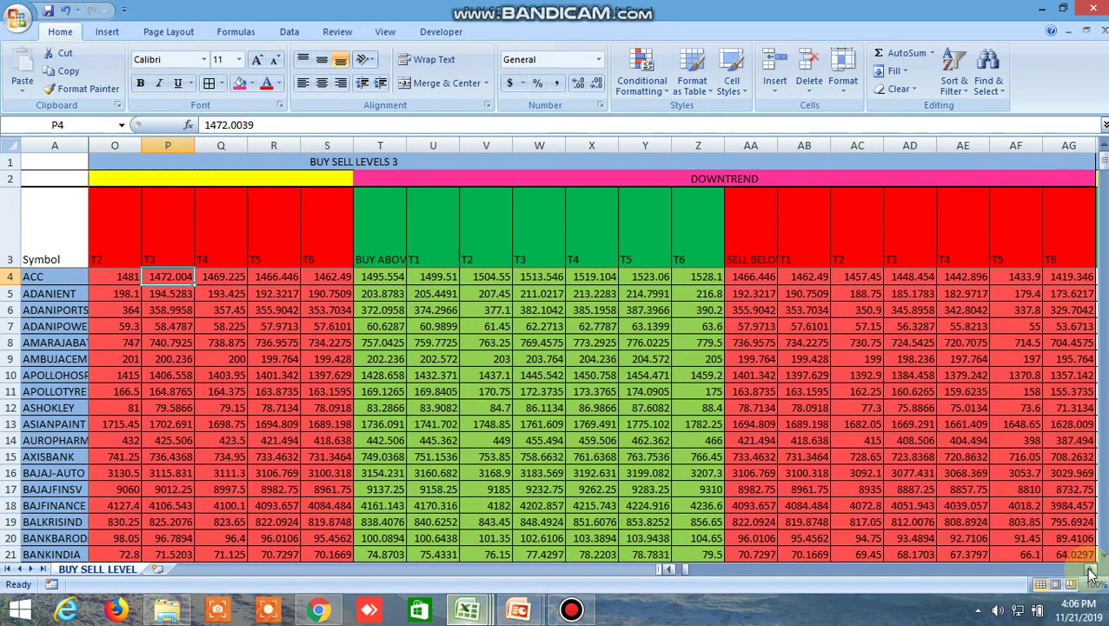
drag(1090, 569, 1092, 571)
click(1092, 571)
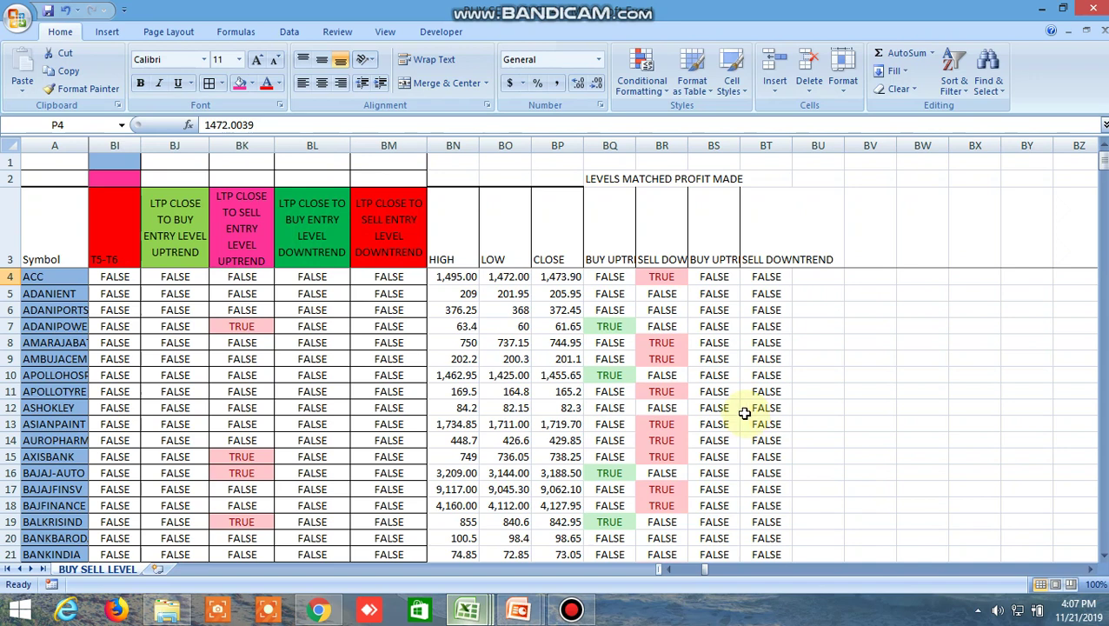
click(613, 375)
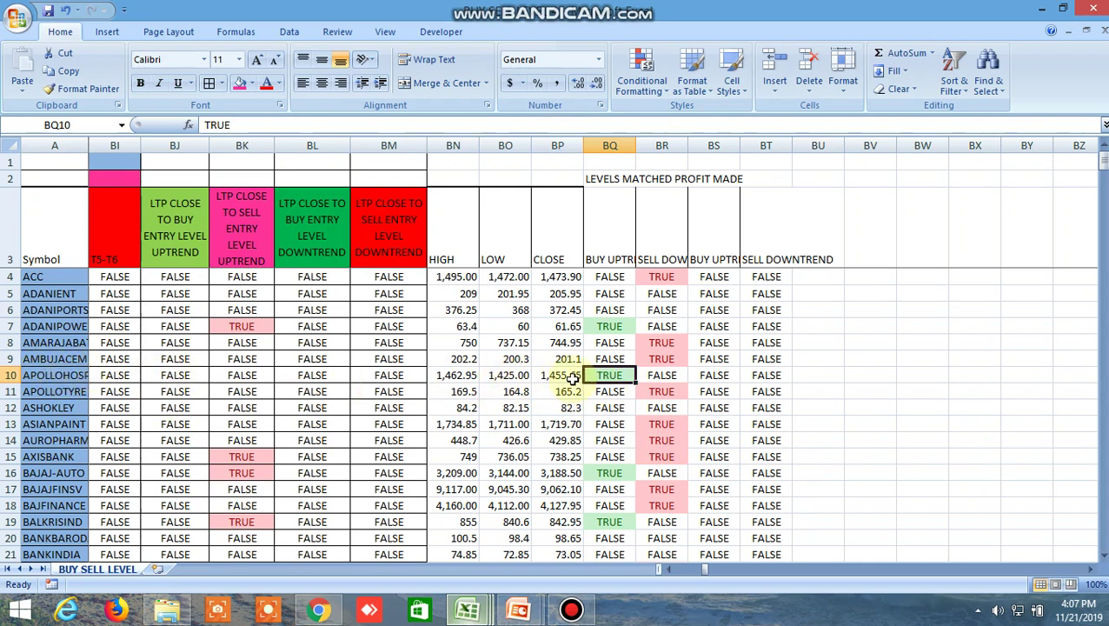
click(460, 375)
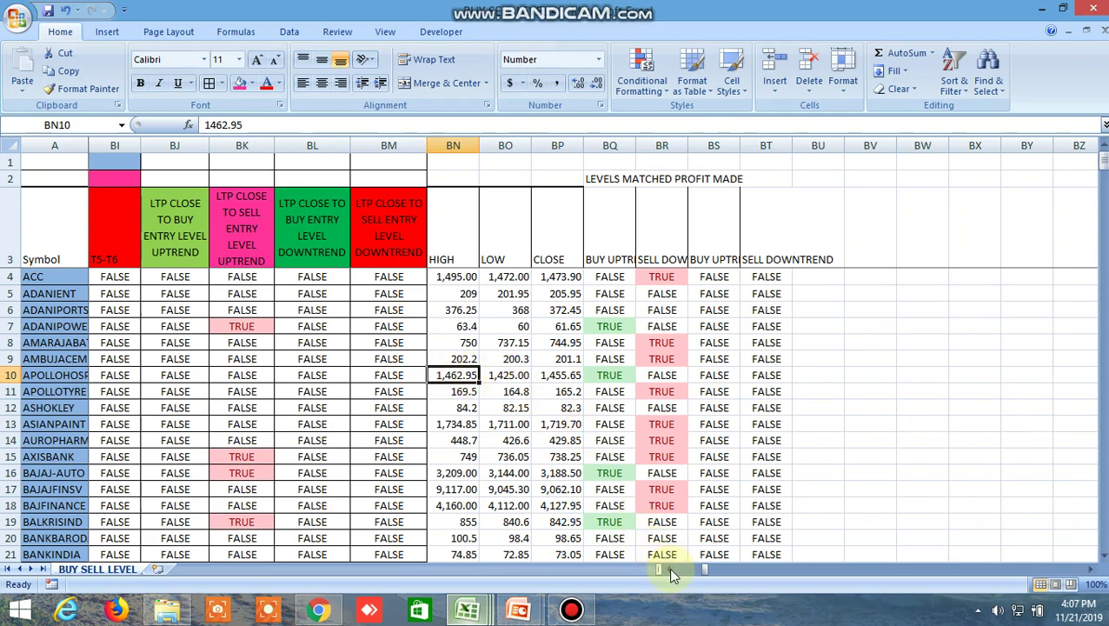
- Check APOLLOHOSP's BUY ABOVE level in the UPTREND section at the start of the sheet
scroll(668, 566, left, 5)
scroll(668, 566, left, 15)
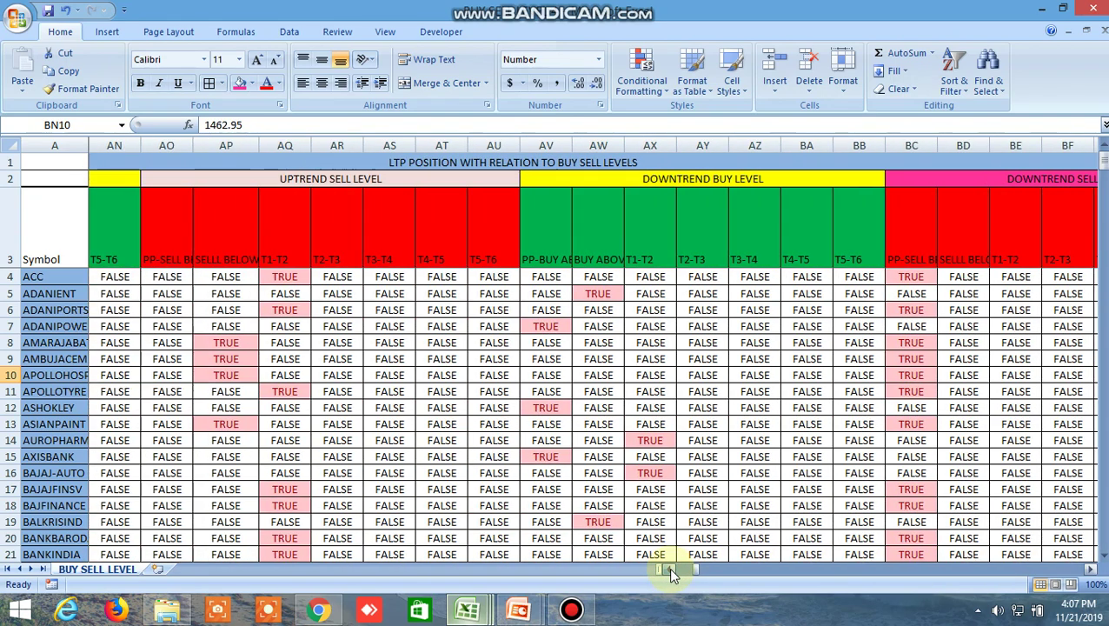
scroll(669, 567, left, 10)
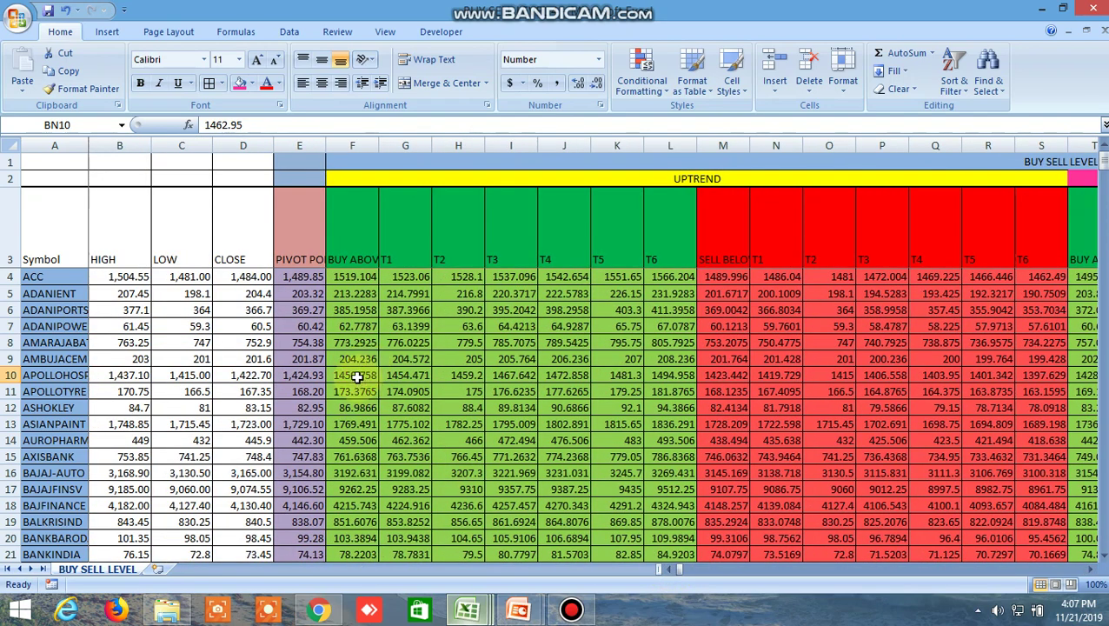
click(356, 377)
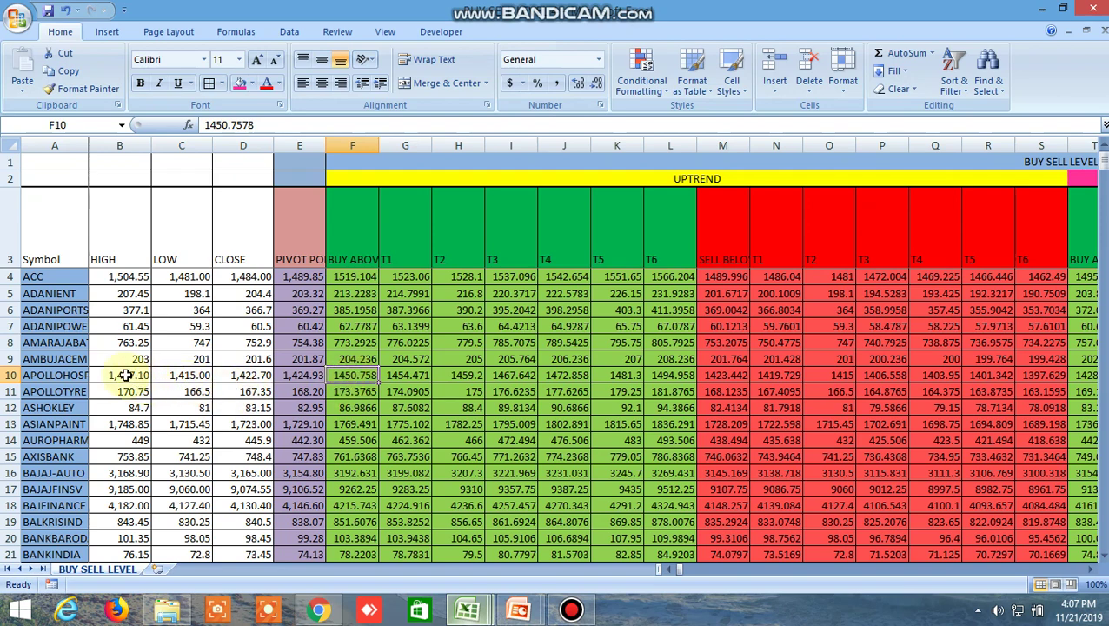
- Switch to Kite in Chrome and show APOLLOHOSP's market depth to examine its open, high, low and close
click(289, 559)
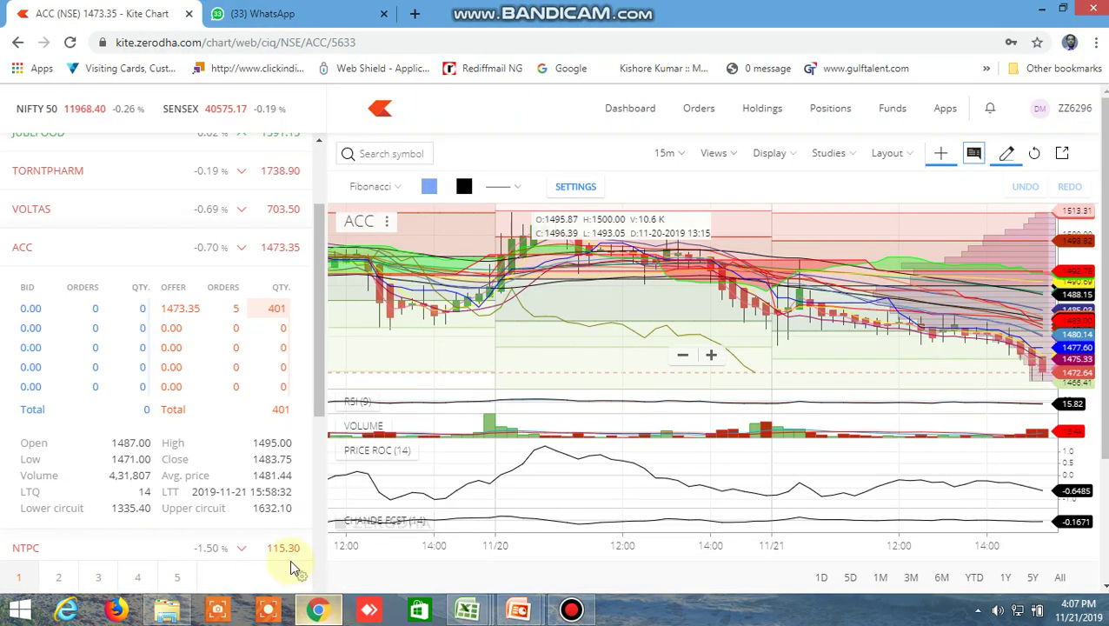
scroll(173, 403, down, 5)
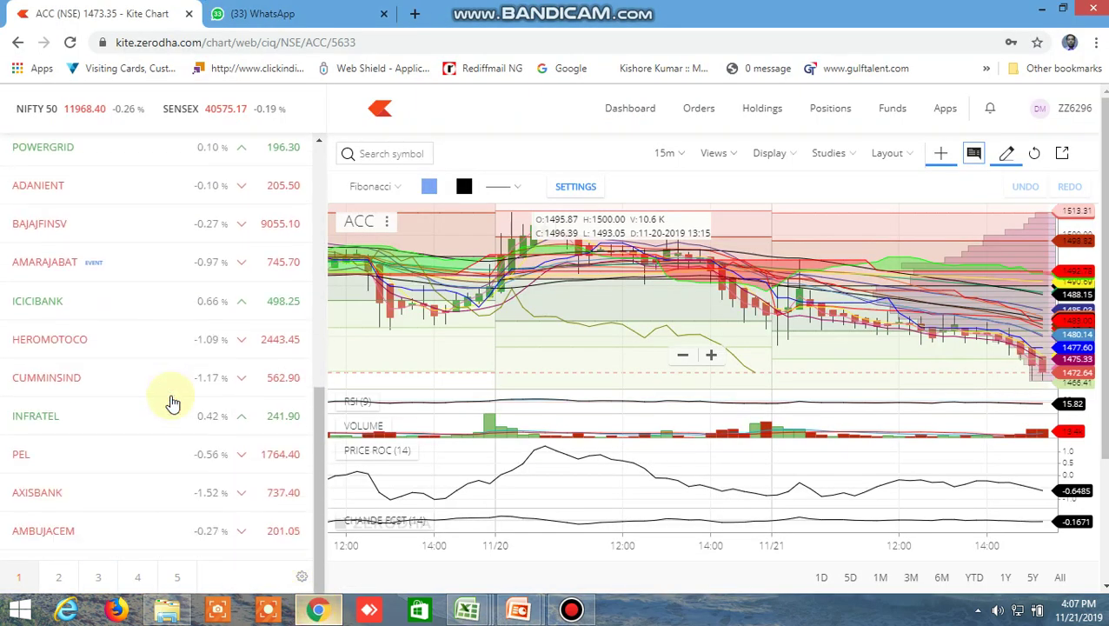
scroll(173, 403, down, 1)
mouse_move(216, 505)
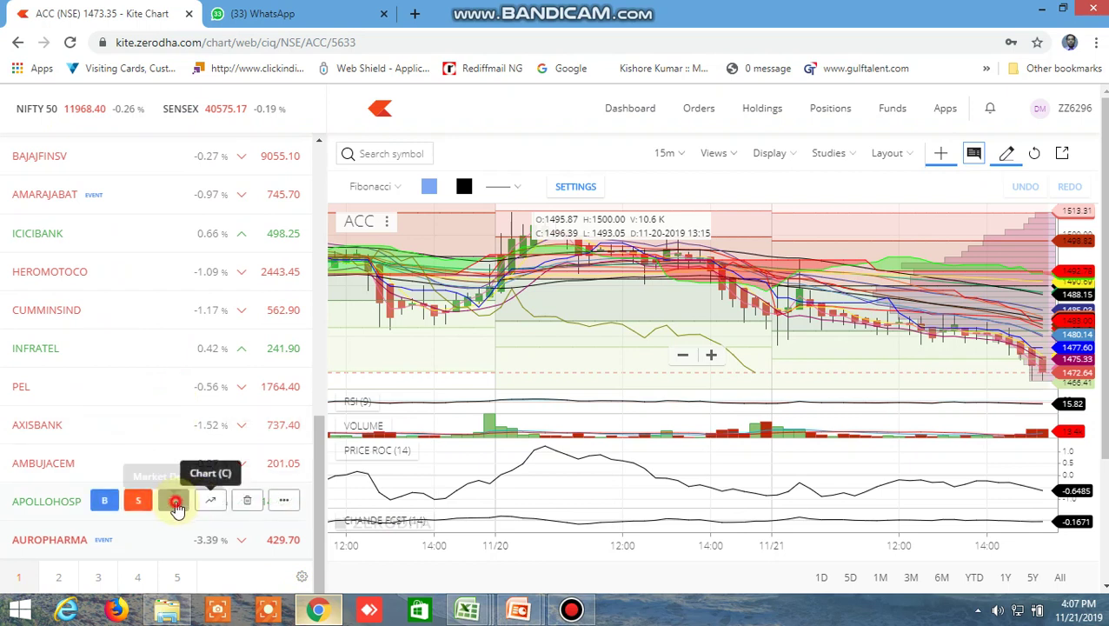
click(175, 502)
scroll(306, 536, down, 1)
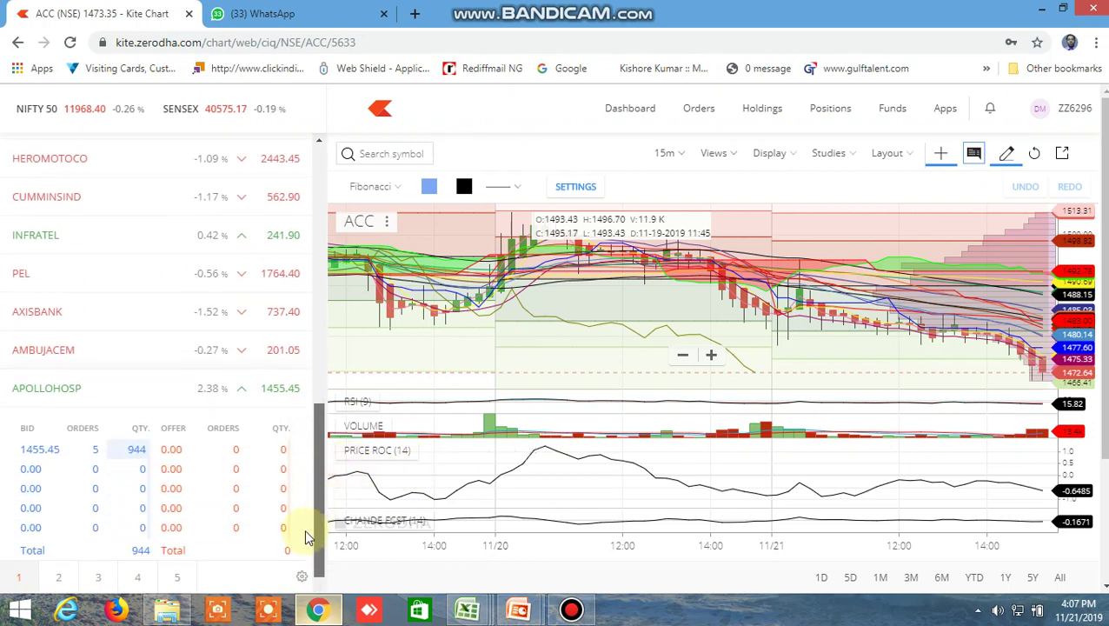
scroll(306, 536, down, 2)
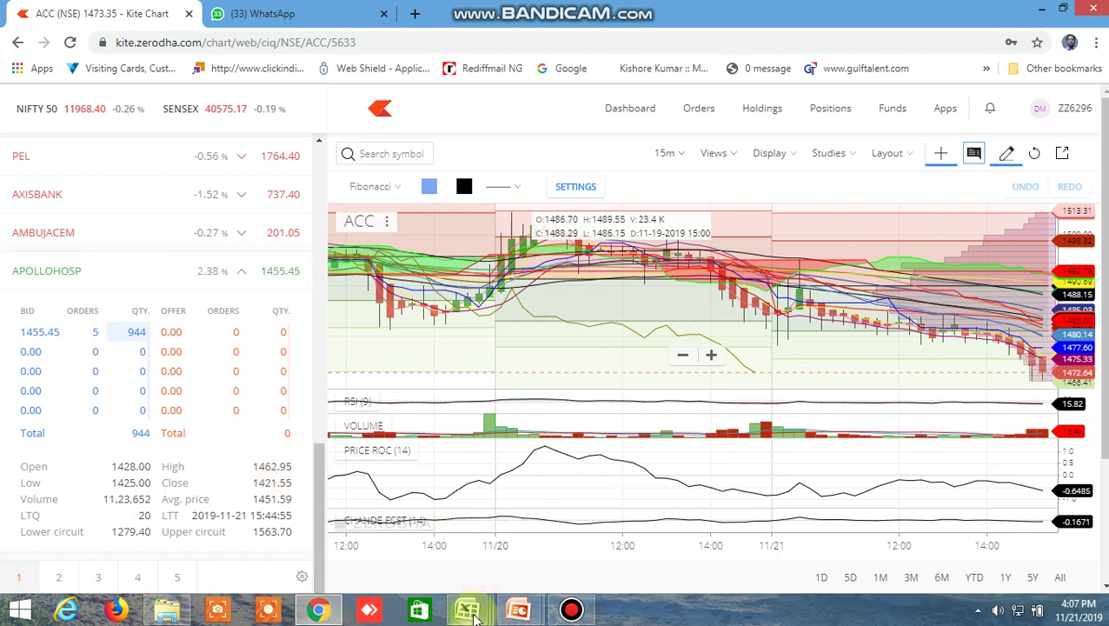
- Look back at ACC's day figures in the watchlist and the pivot points on its chart
mouse_move(469, 604)
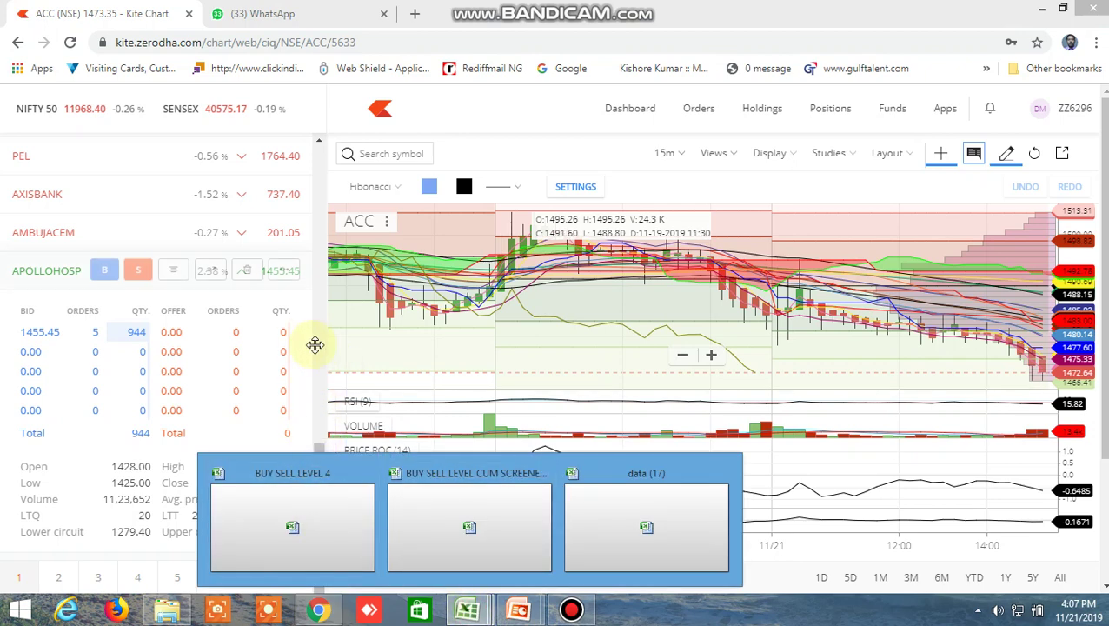
scroll(313, 346, down, 4)
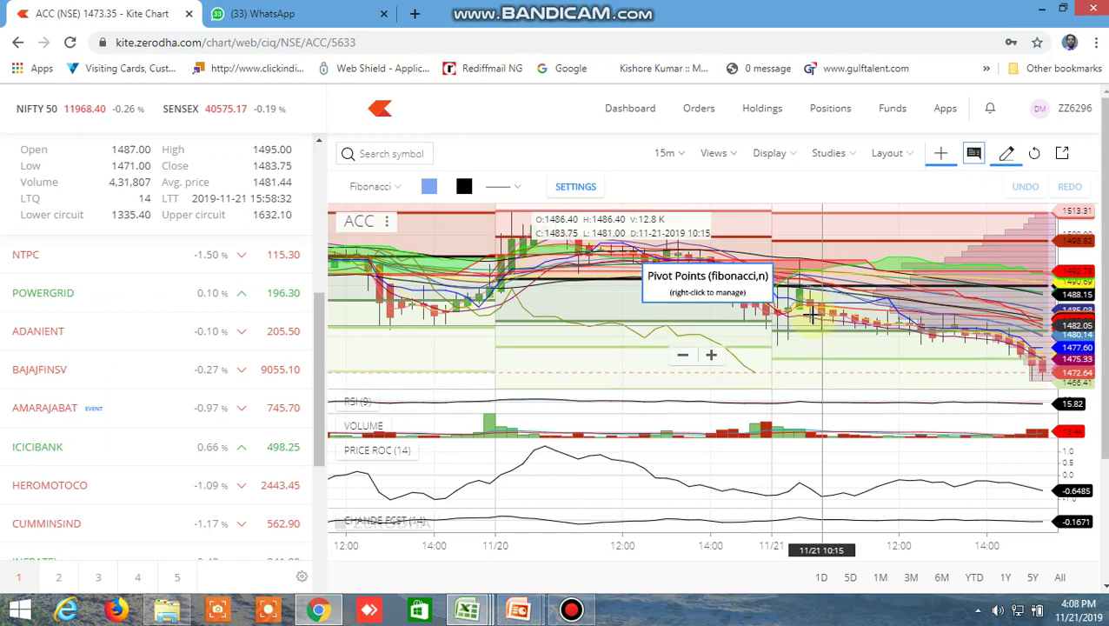